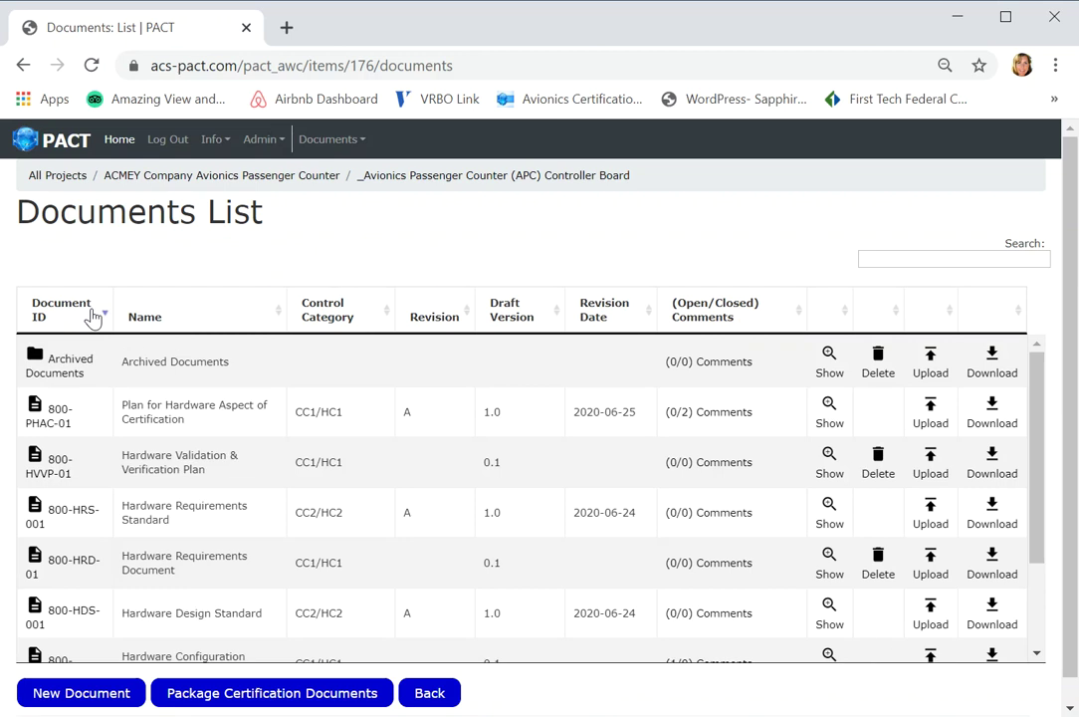
pyautogui.tripleClick(82, 373)
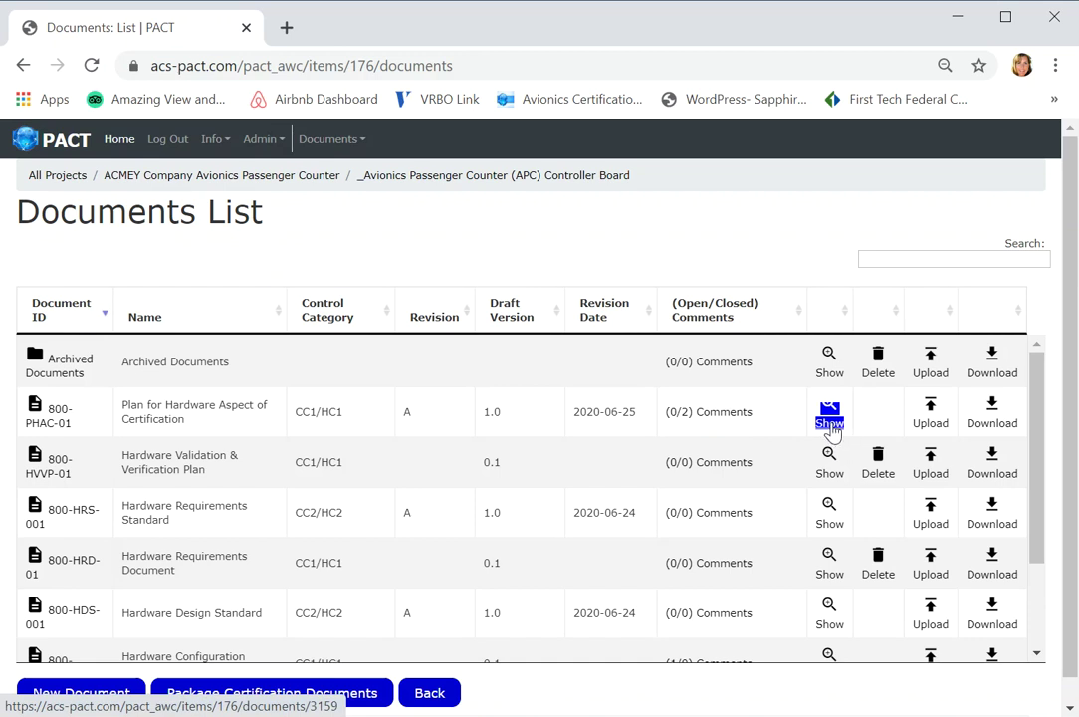
pyautogui.click(885, 423)
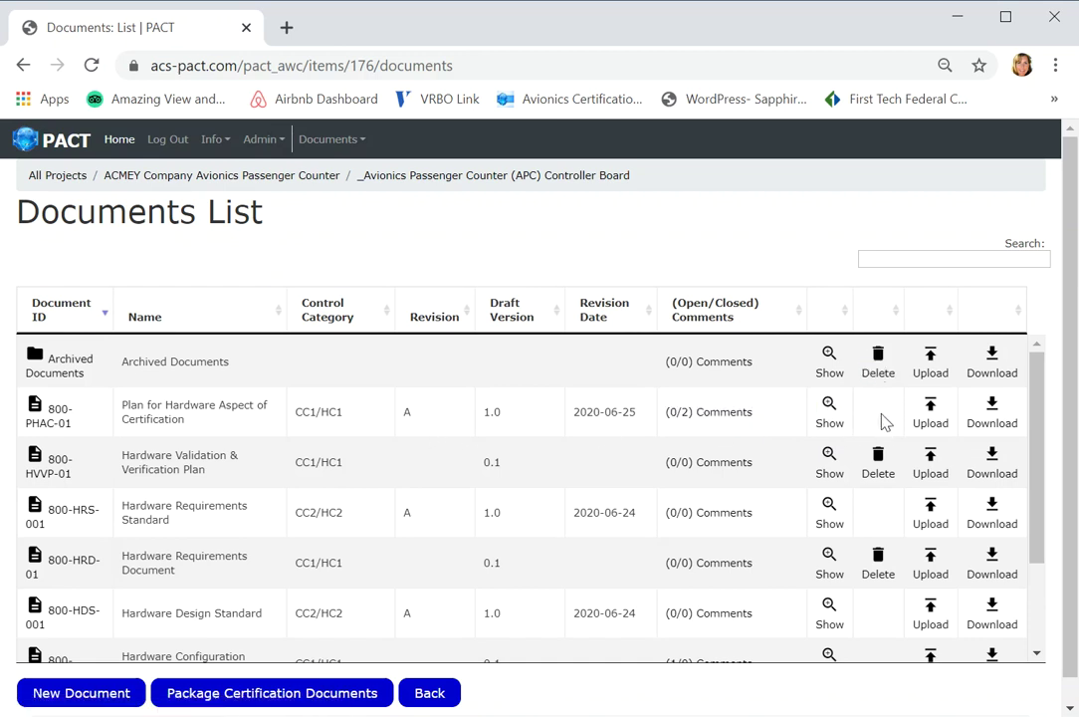
pyautogui.moveTo(889, 423); pyautogui.dragTo(991, 428)
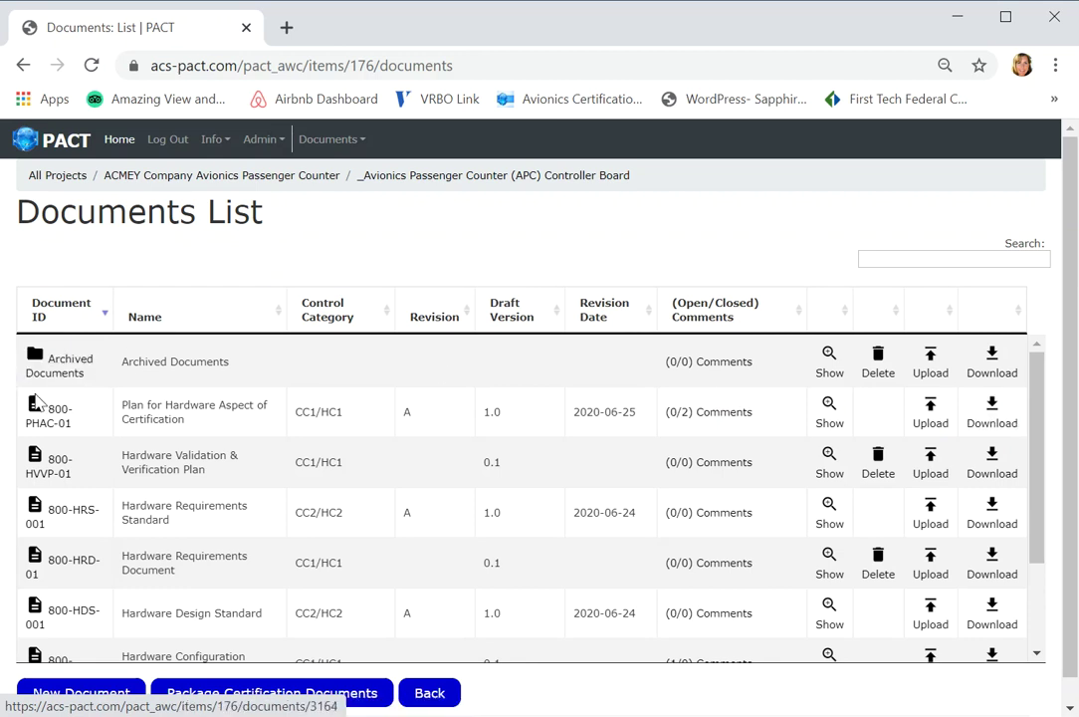
# Download the 800-PHAC-01 document and open it in Word, dismissing the Protected View notice
pyautogui.moveTo(30, 404); pyautogui.dragTo(60, 425)
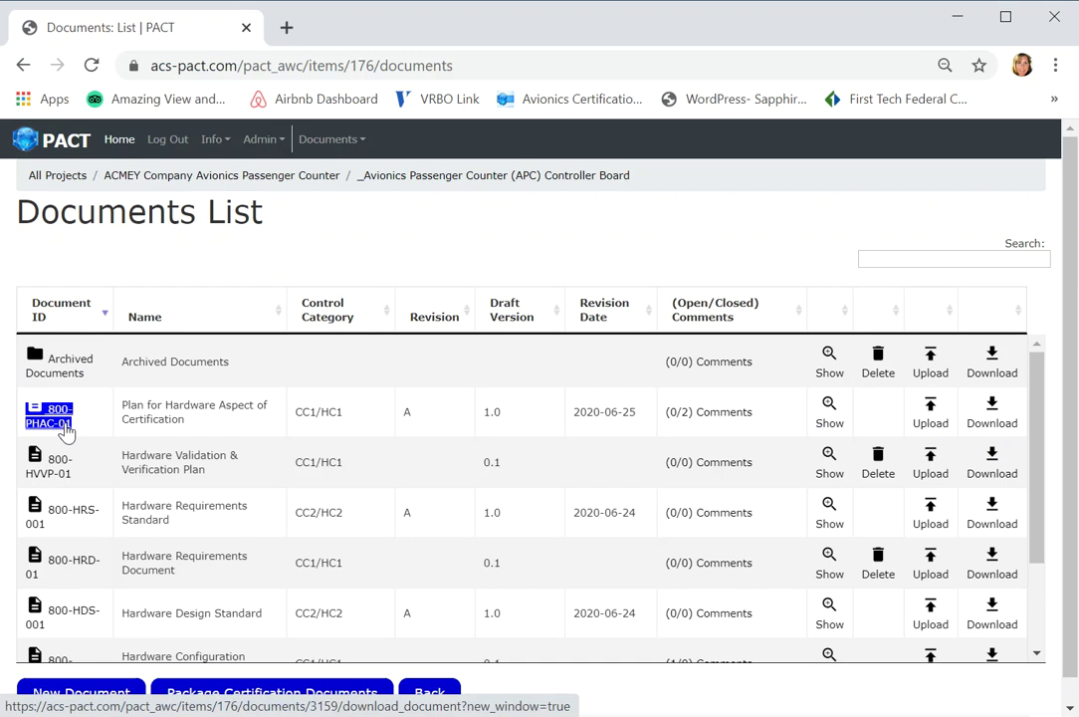
pyautogui.click(127, 421)
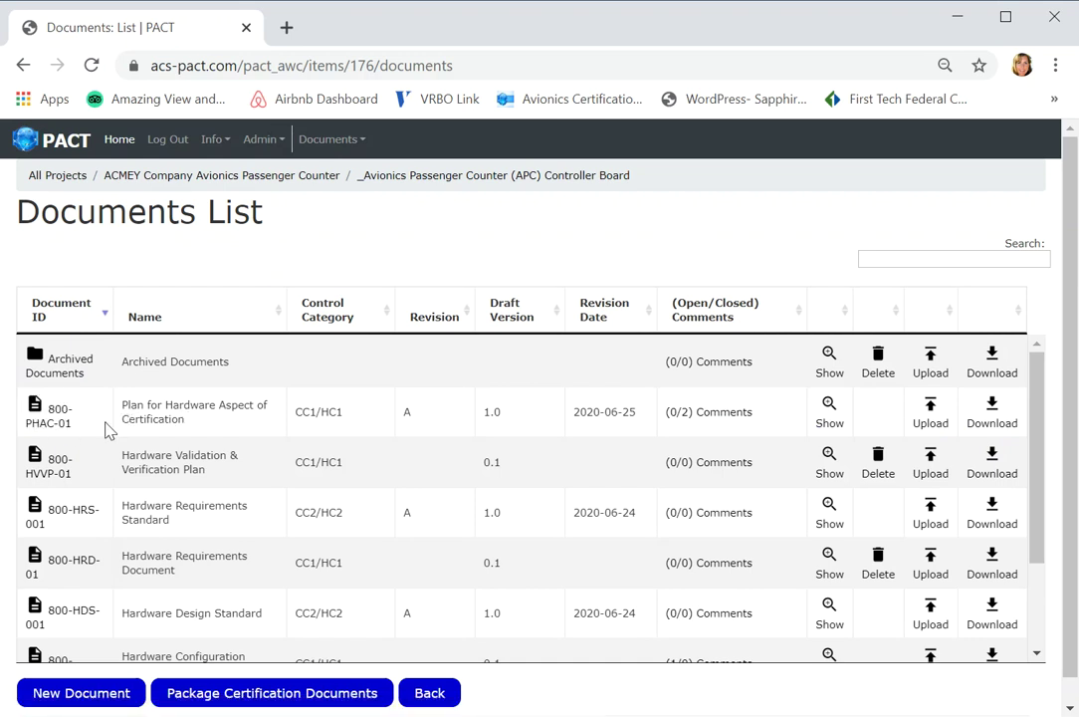
pyautogui.moveTo(107, 428); pyautogui.dragTo(62, 427)
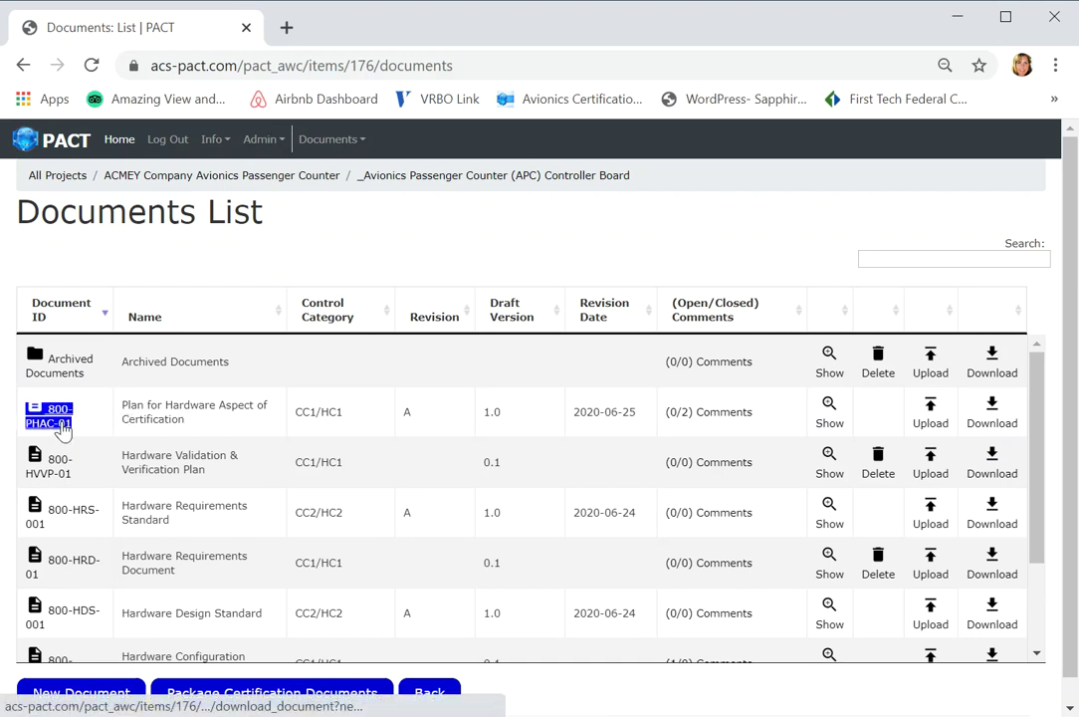
pyautogui.click(61, 428)
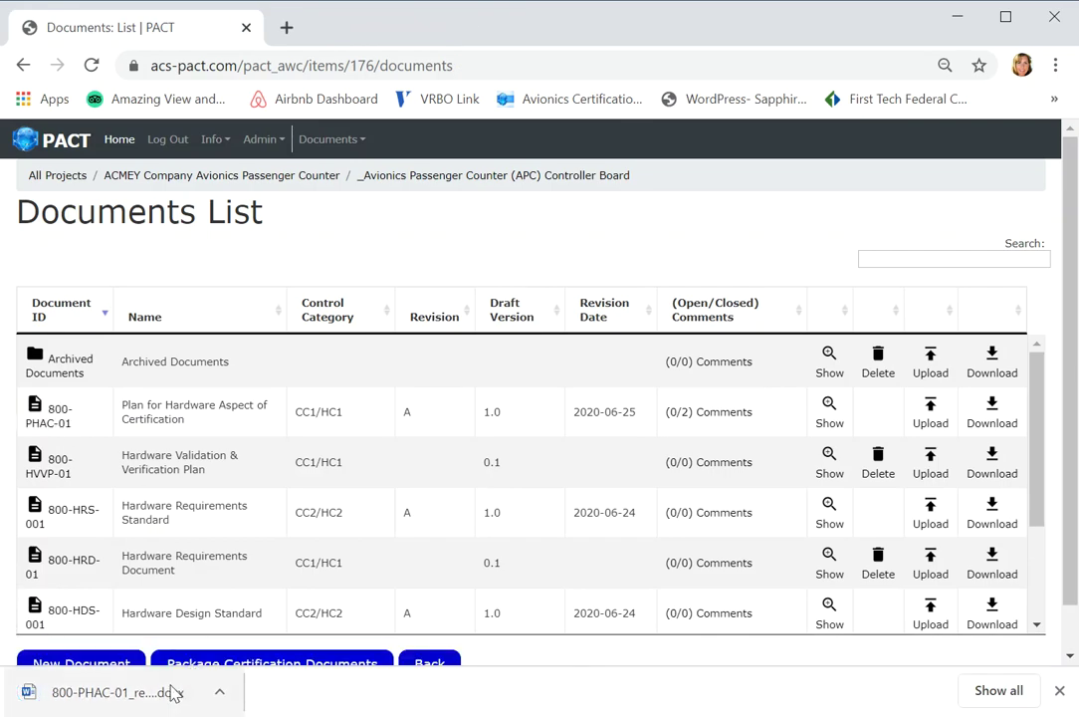
pyautogui.rightClick(149, 707)
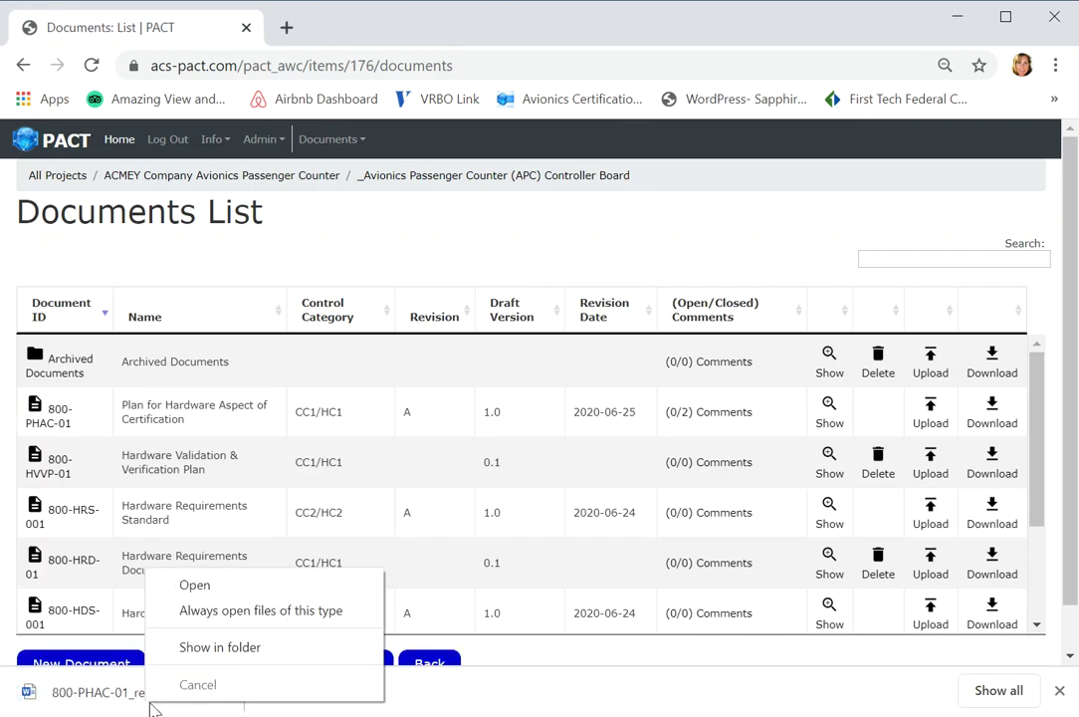
pyautogui.click(202, 591)
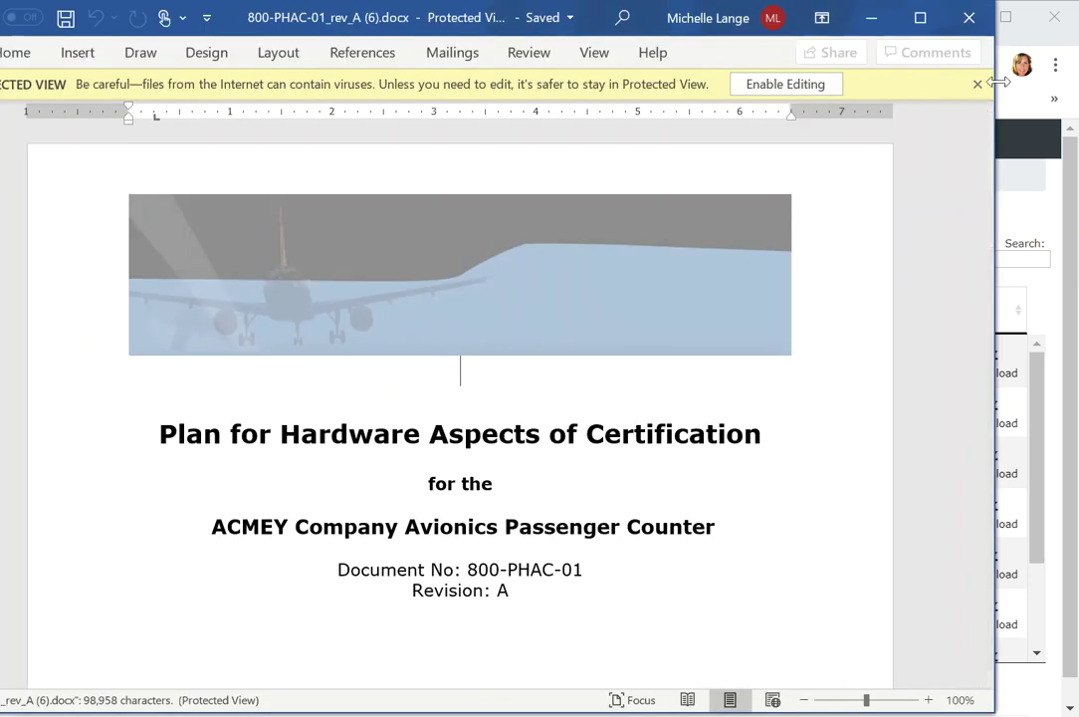
pyautogui.click(979, 85)
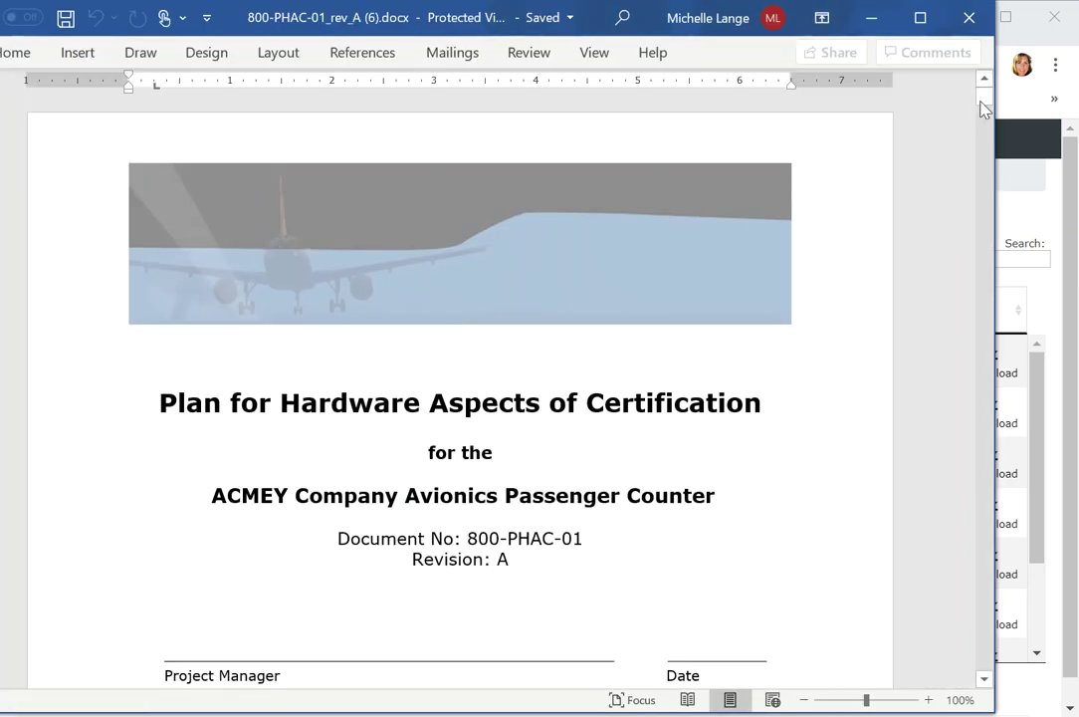
# Read through the certification plan's cover page, signature block and table of contents up to the introduction, and close the document
pyautogui.moveTo(985, 108); pyautogui.dragTo(985, 107)
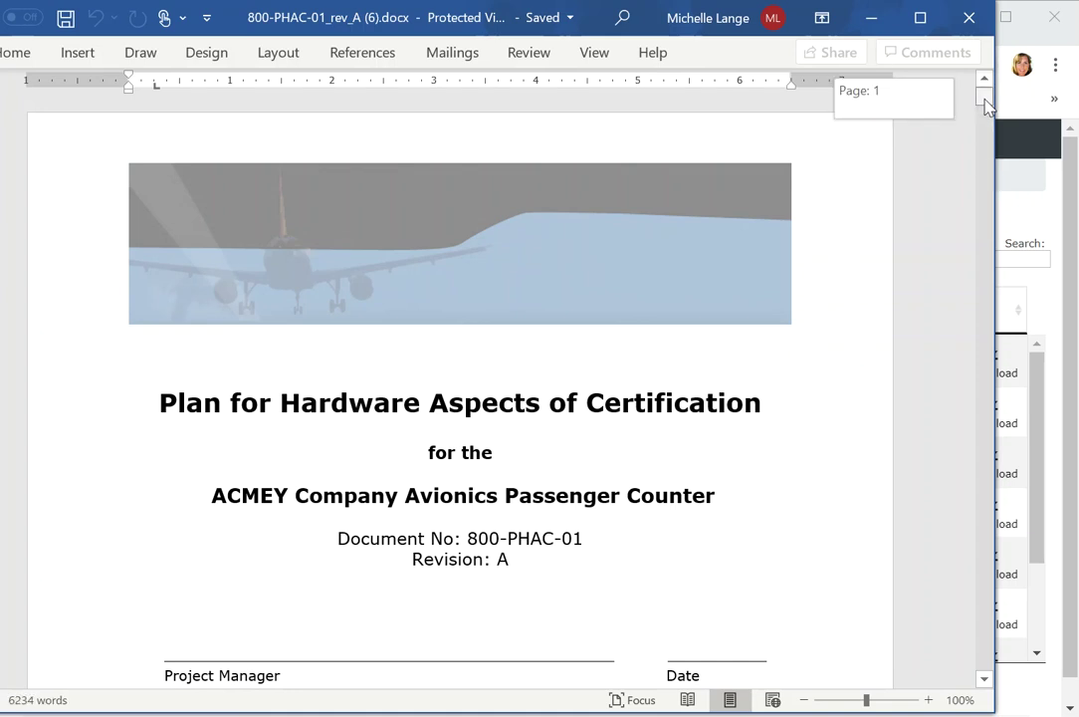
pyautogui.moveTo(985, 108); pyautogui.dragTo(979, 112)
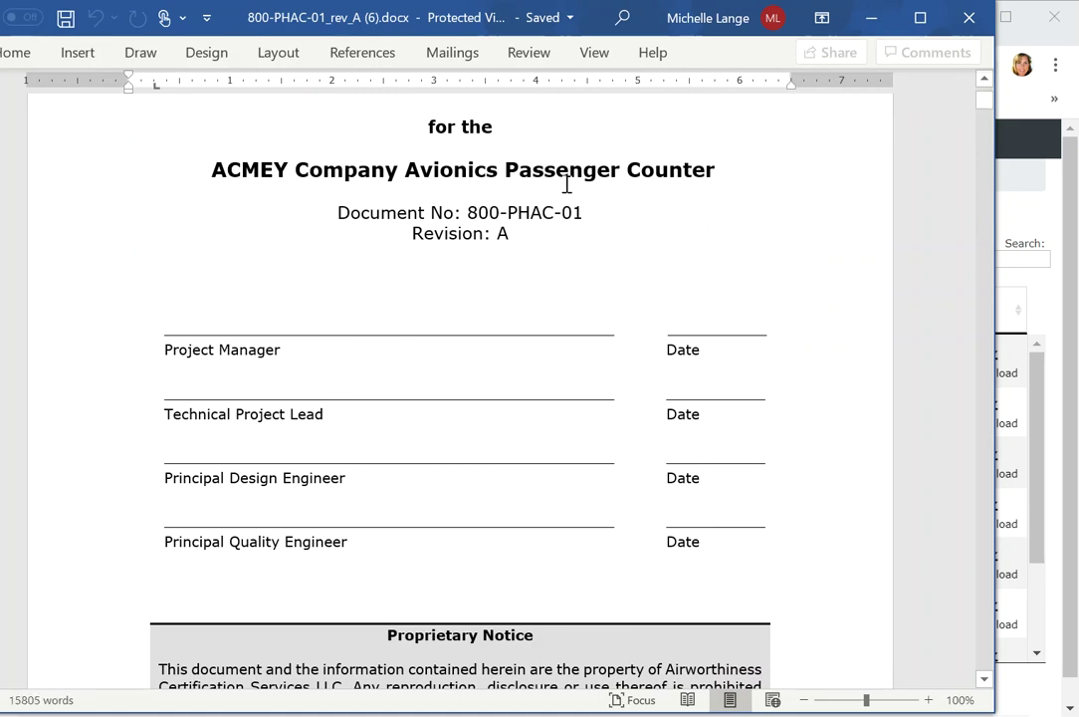
pyautogui.moveTo(980, 115)
pyautogui.mouseDown()
pyautogui.moveTo(983, 131)
pyautogui.moveTo(981, 121)
pyautogui.mouseUp()
pyautogui.click(984, 679)
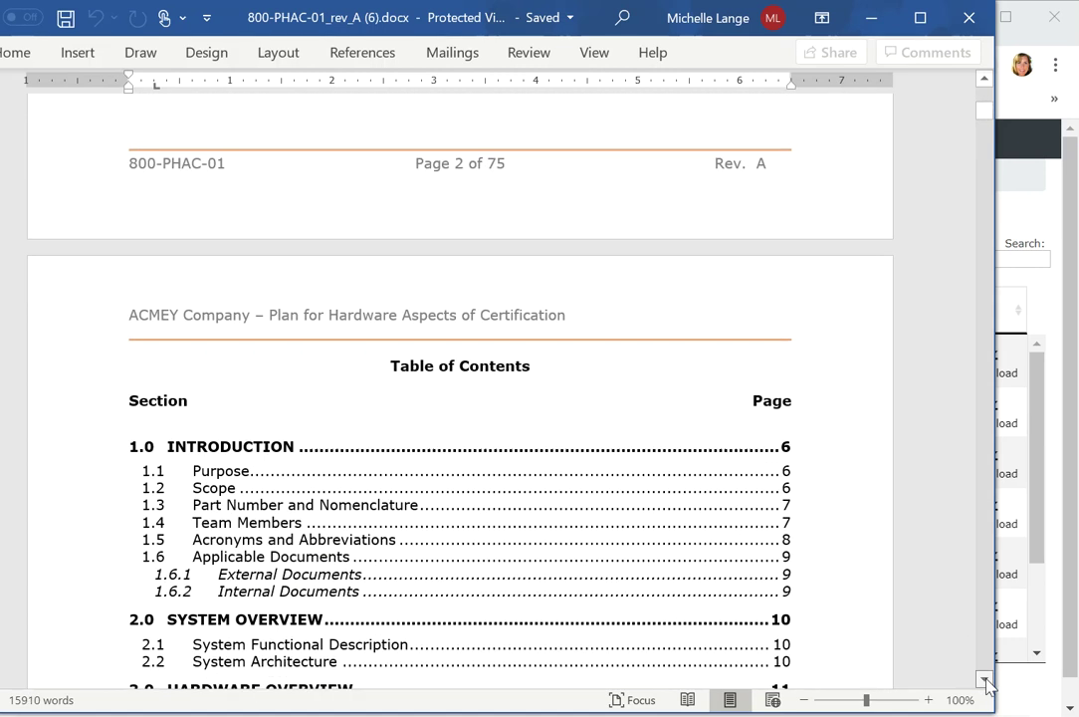
pyautogui.scroll(-10, 990, 687)
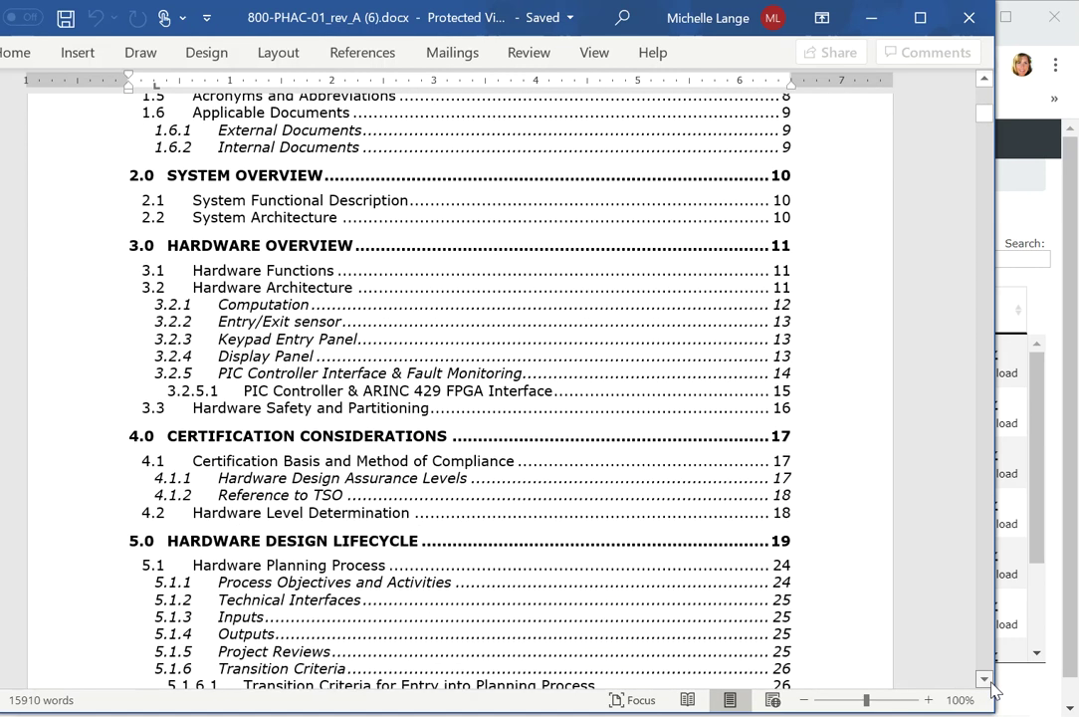
pyautogui.scroll(-1, 991, 683)
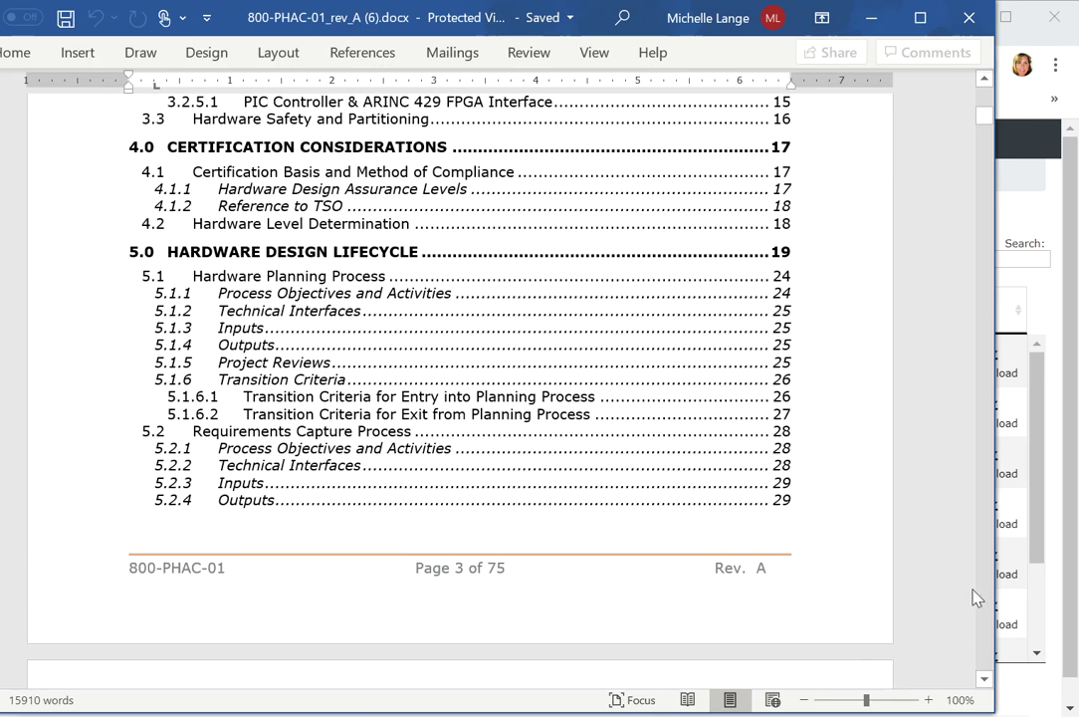
pyautogui.scroll(-3, 985, 681)
pyautogui.scroll(-10, 990, 681)
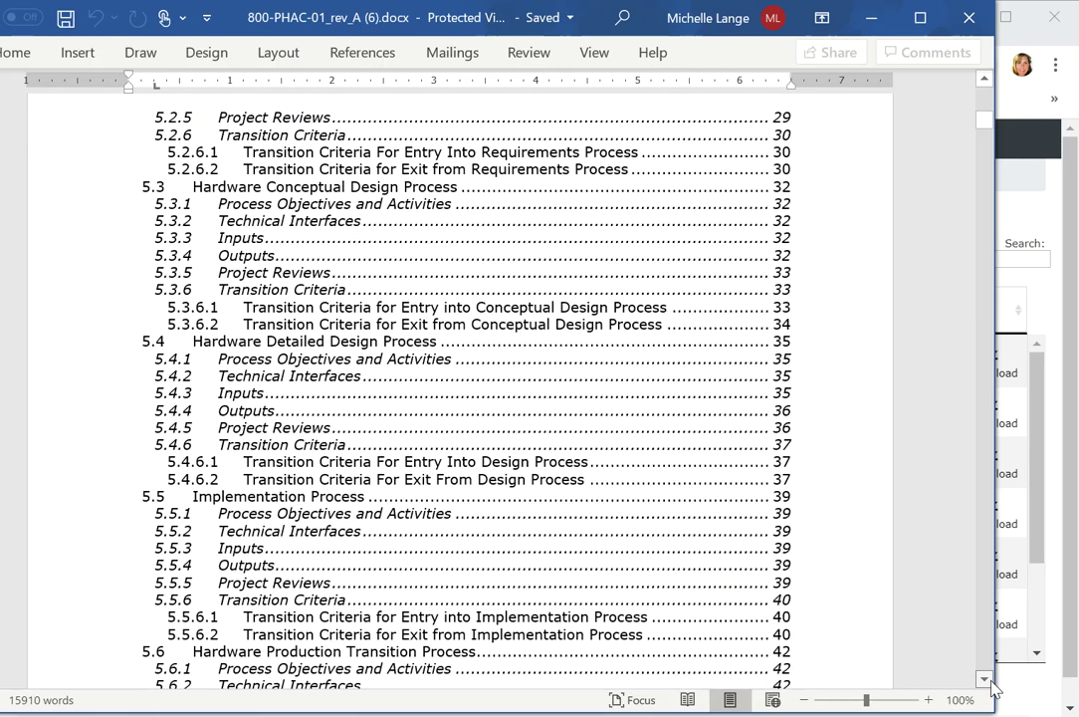
pyautogui.scroll(-10, 988, 684)
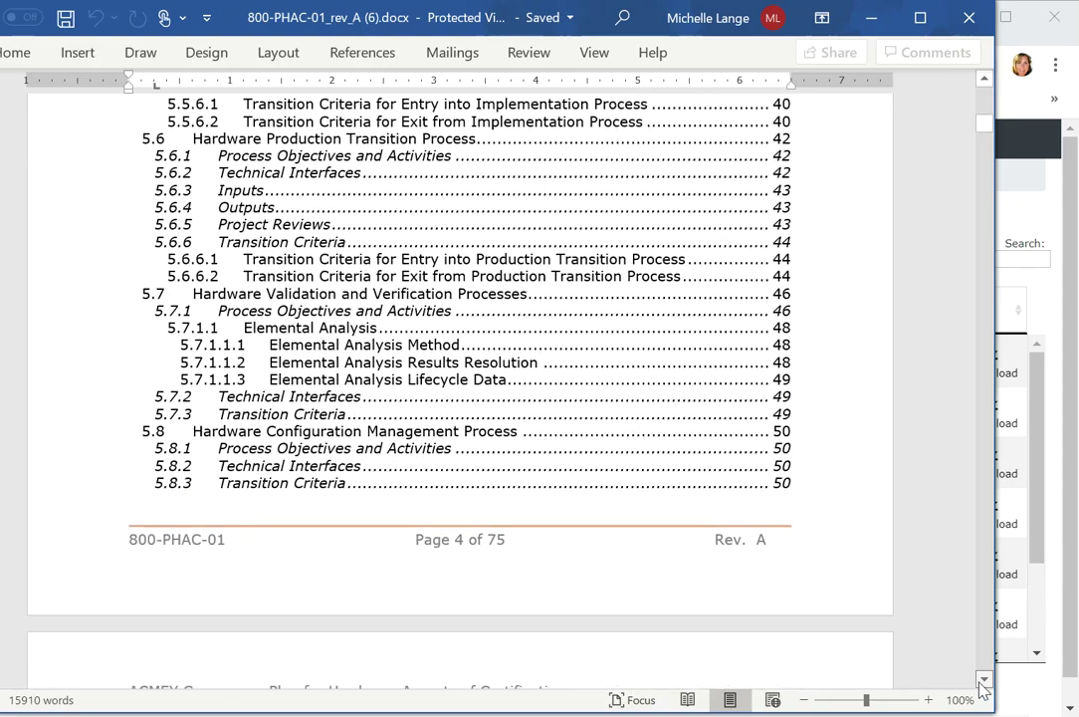
pyautogui.scroll(-5, 985, 683)
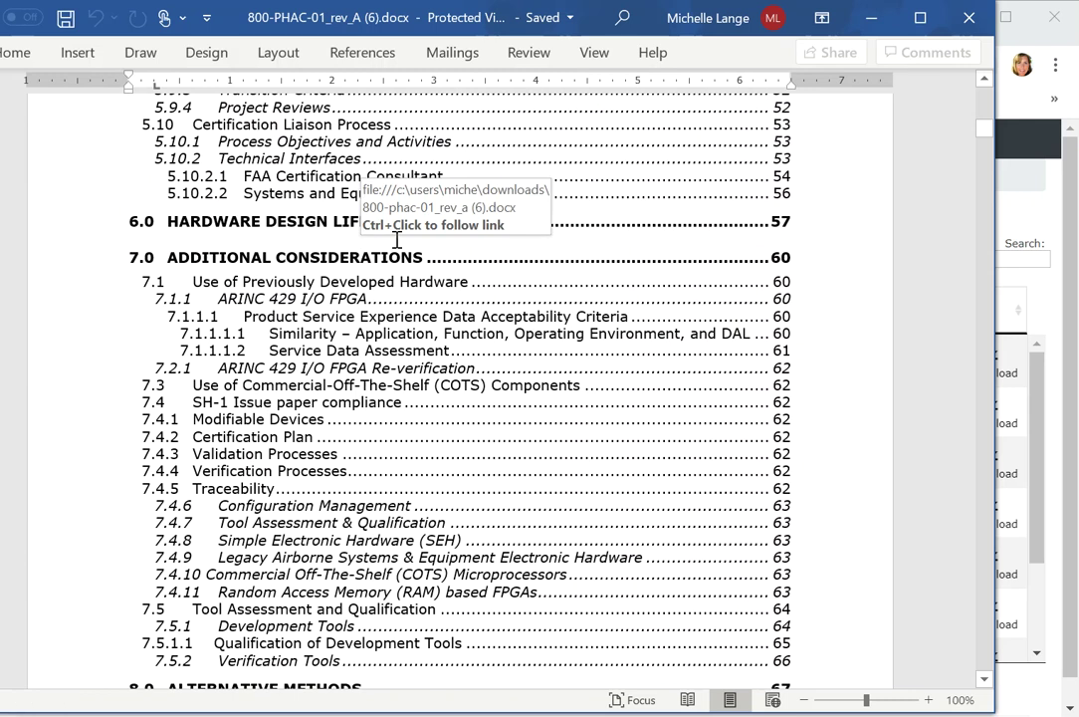
pyautogui.click(983, 679)
pyautogui.scroll(-7, 983, 683)
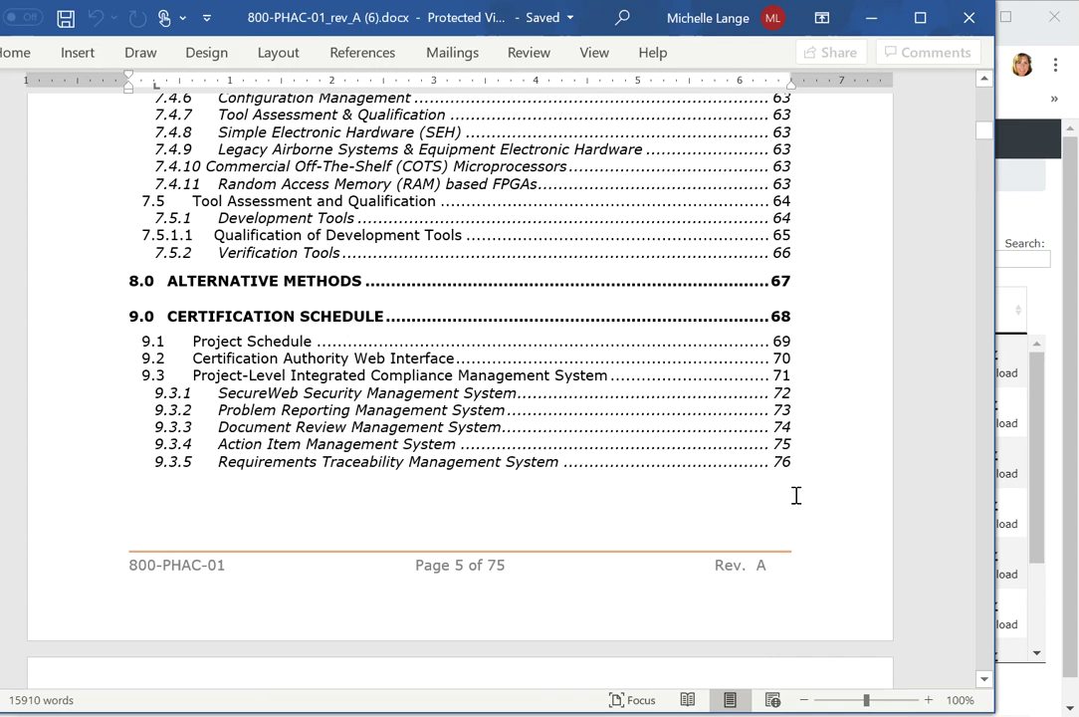
pyautogui.click(983, 678)
pyautogui.scroll(-5, 985, 682)
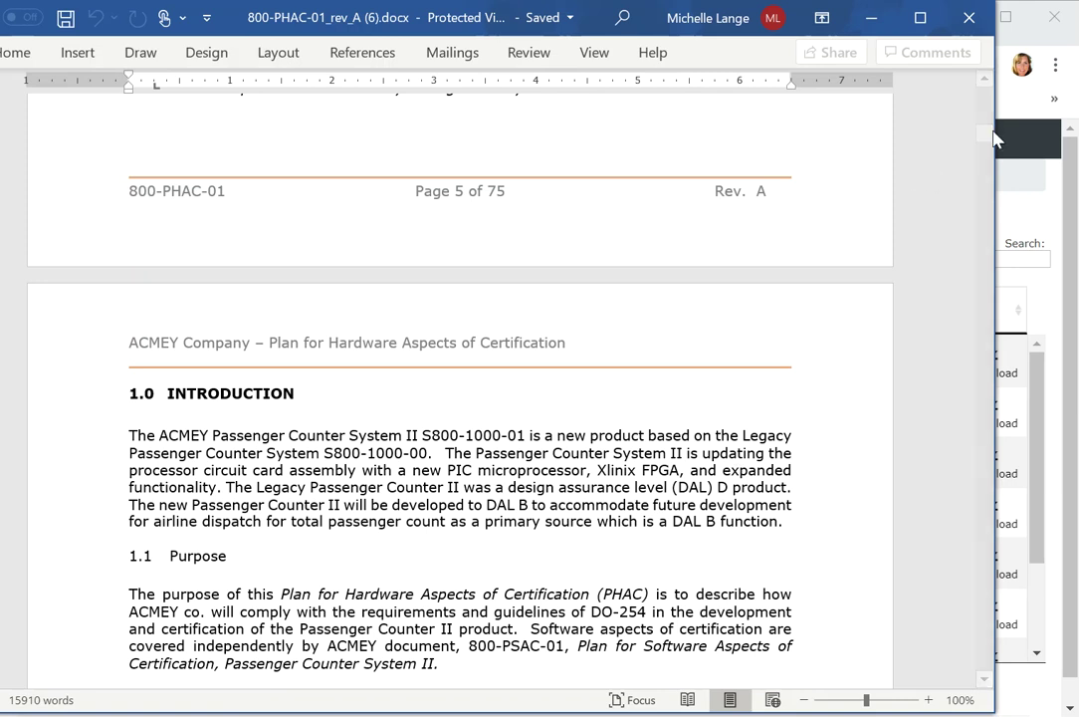
pyautogui.moveTo(983, 141); pyautogui.dragTo(984, 87)
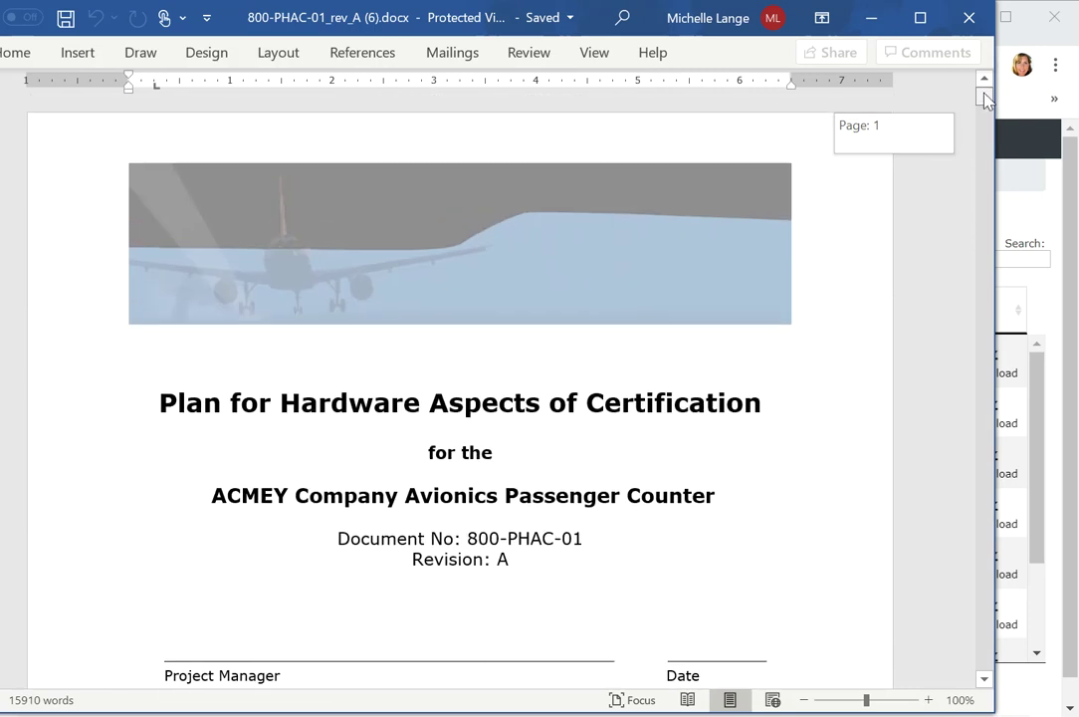
pyautogui.click(969, 19)
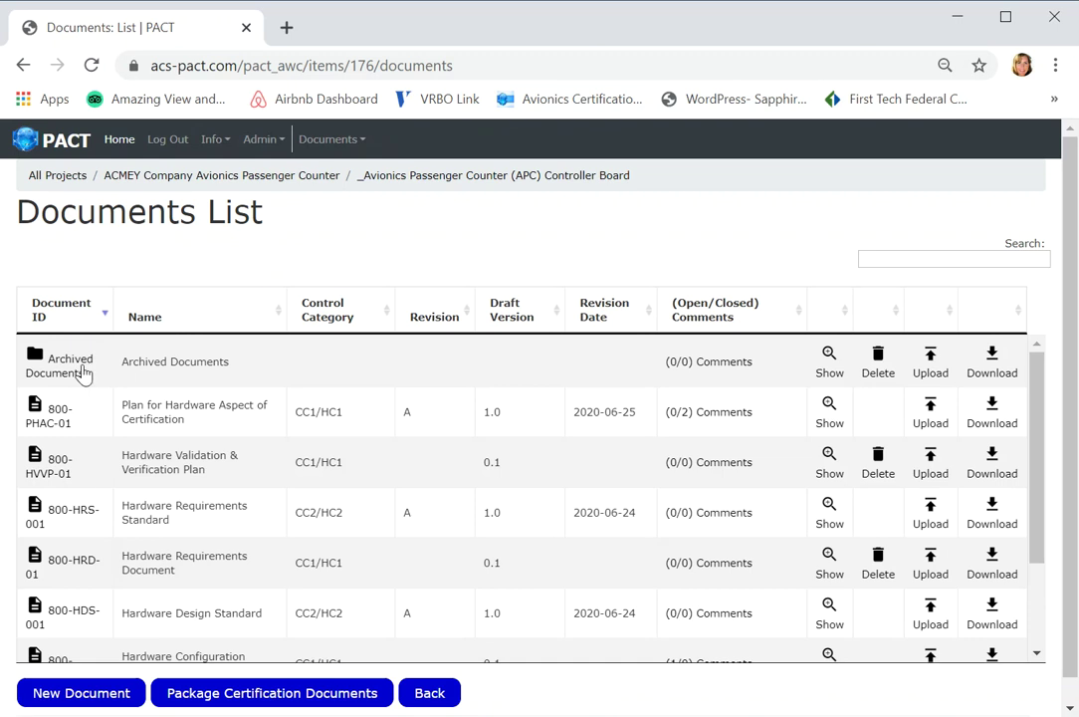
# Open the form for a new document and examine the available document types without choosing one
pyautogui.click(128, 701)
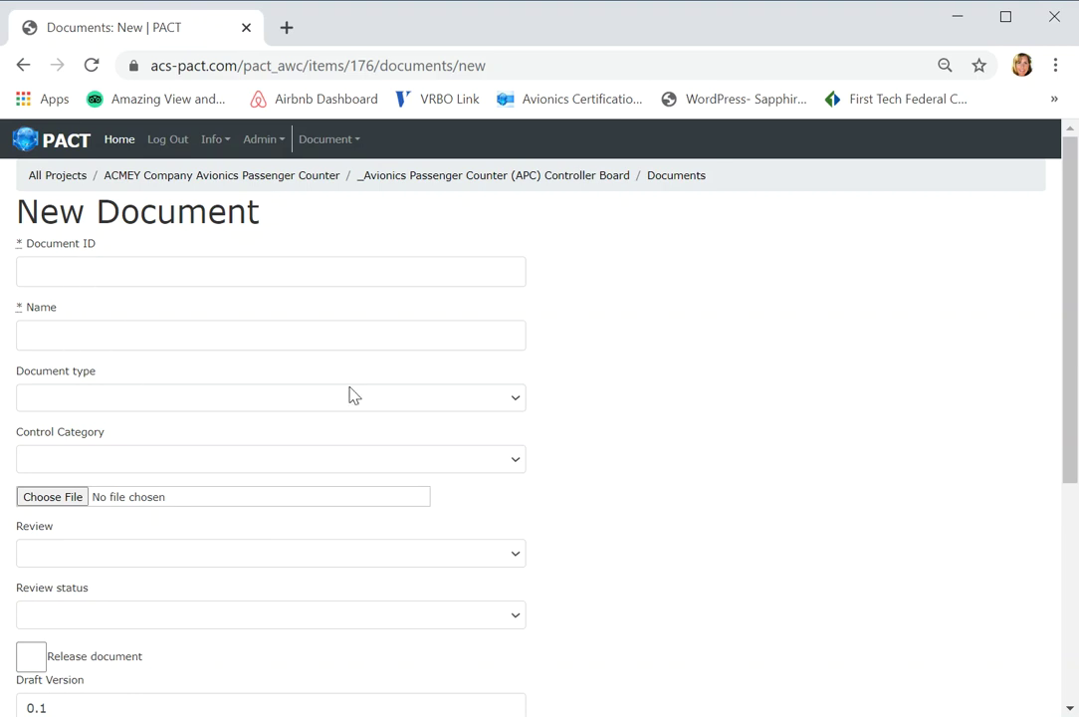
pyautogui.click(513, 400)
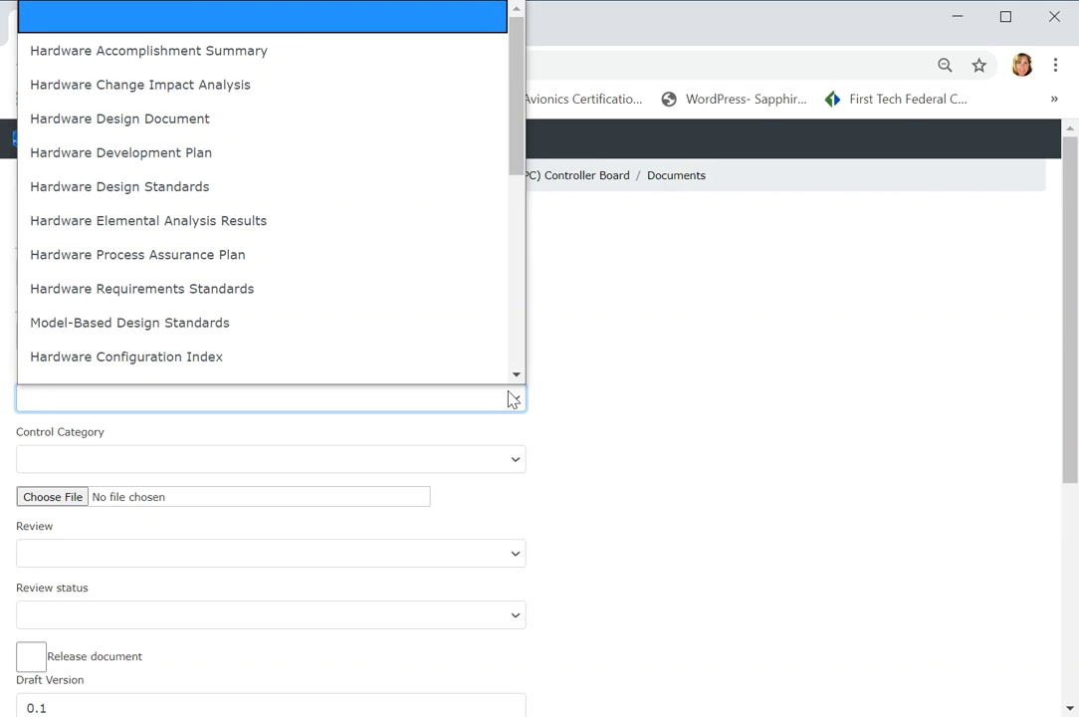
pyautogui.press('Down')
pyautogui.press('Down')
pyautogui.press('Down')
pyautogui.press('Down')
pyautogui.press('Down')
pyautogui.press('Down')
pyautogui.press('Down')
pyautogui.press('Down')
pyautogui.press('Down')
pyautogui.press('Down')
pyautogui.press('Down')
pyautogui.press('Down')
pyautogui.press('Down')
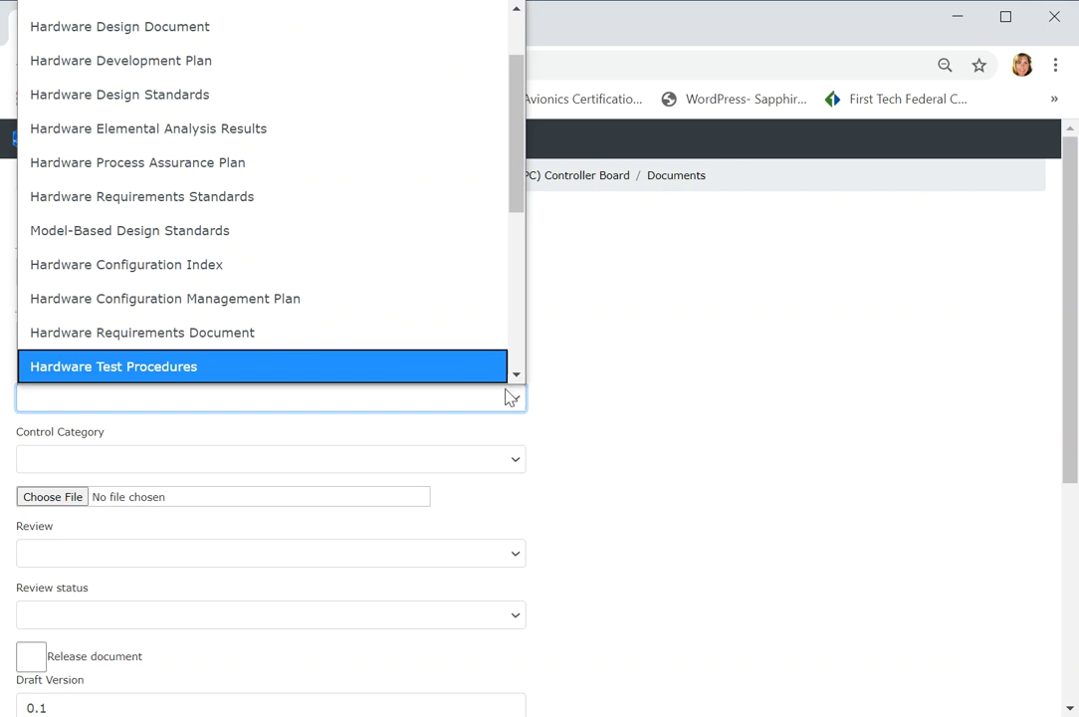
pyautogui.click(581, 396)
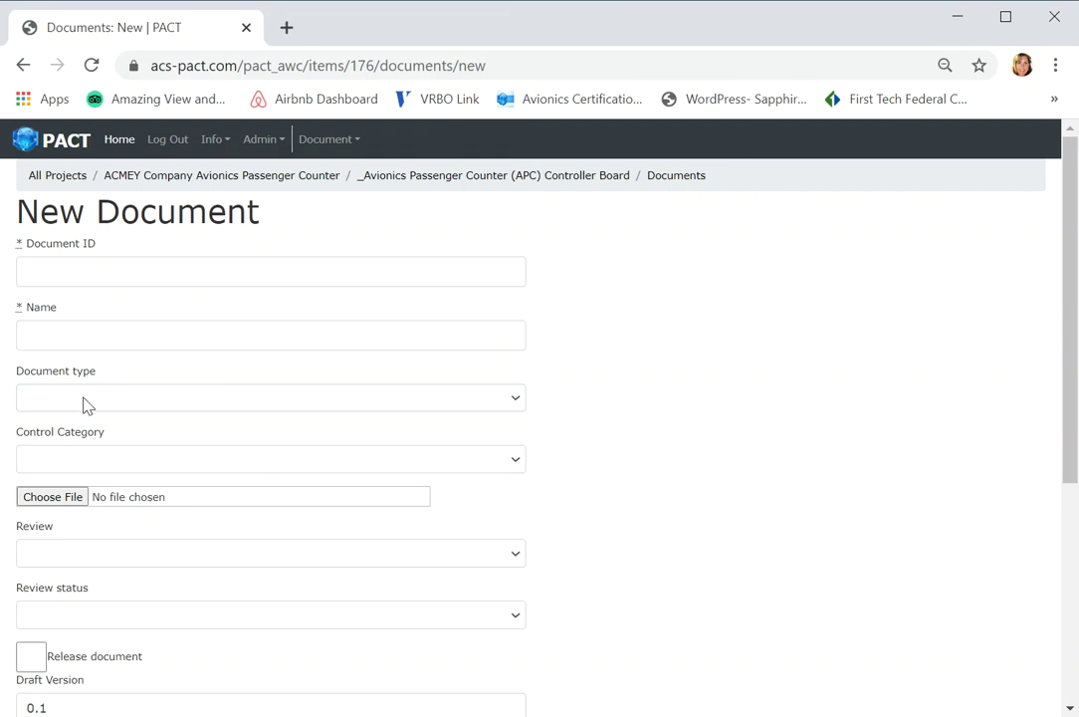
# Examine the control category options and return to the documents list without creating a document
pyautogui.click(517, 464)
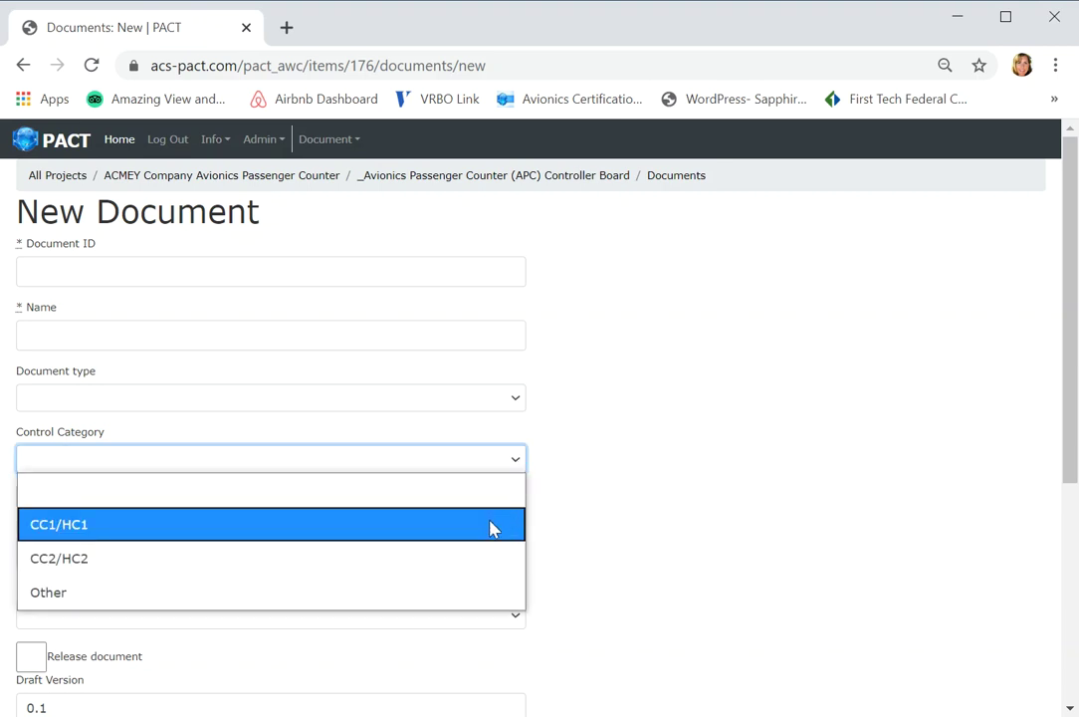
pyautogui.click(585, 458)
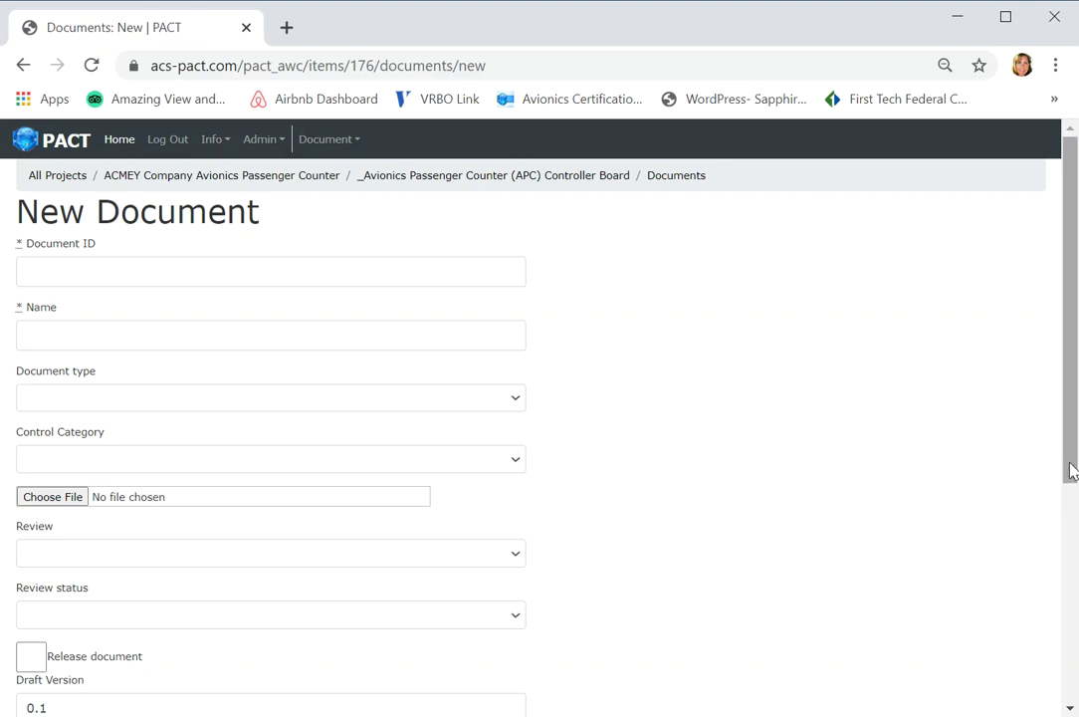
pyautogui.moveTo(1068, 472); pyautogui.dragTo(1073, 690)
pyautogui.click(197, 656)
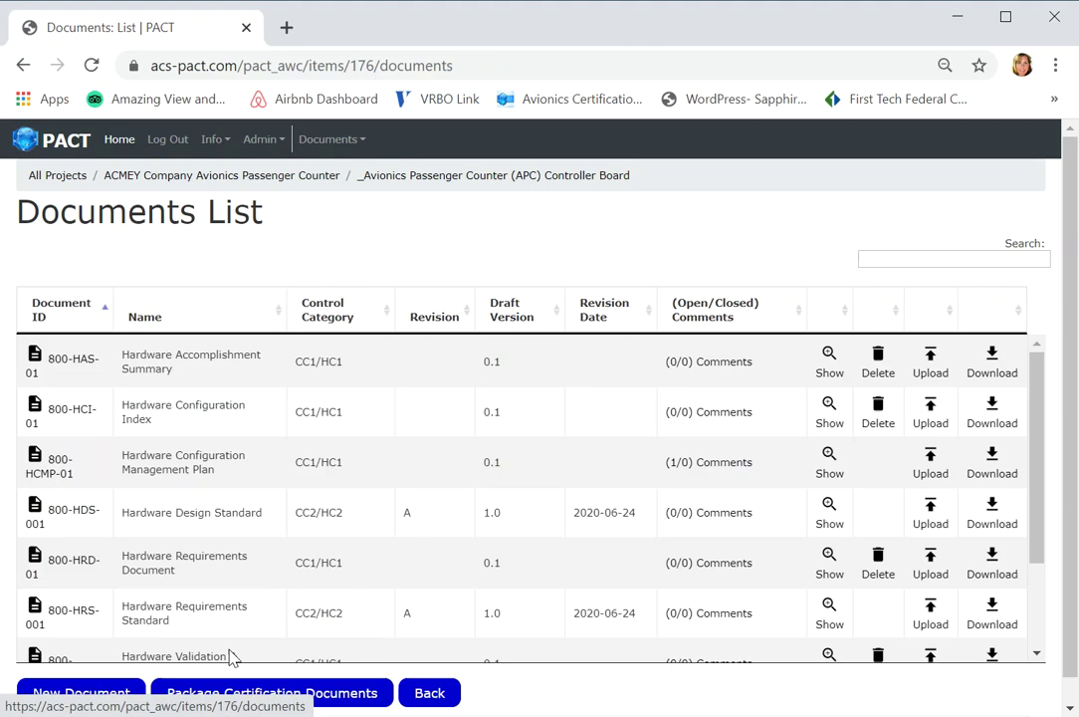
# Sort the documents by ID in descending order and open the upload form for 800-PHAC-01
pyautogui.click(54, 315)
pyautogui.tripleClick(48, 416)
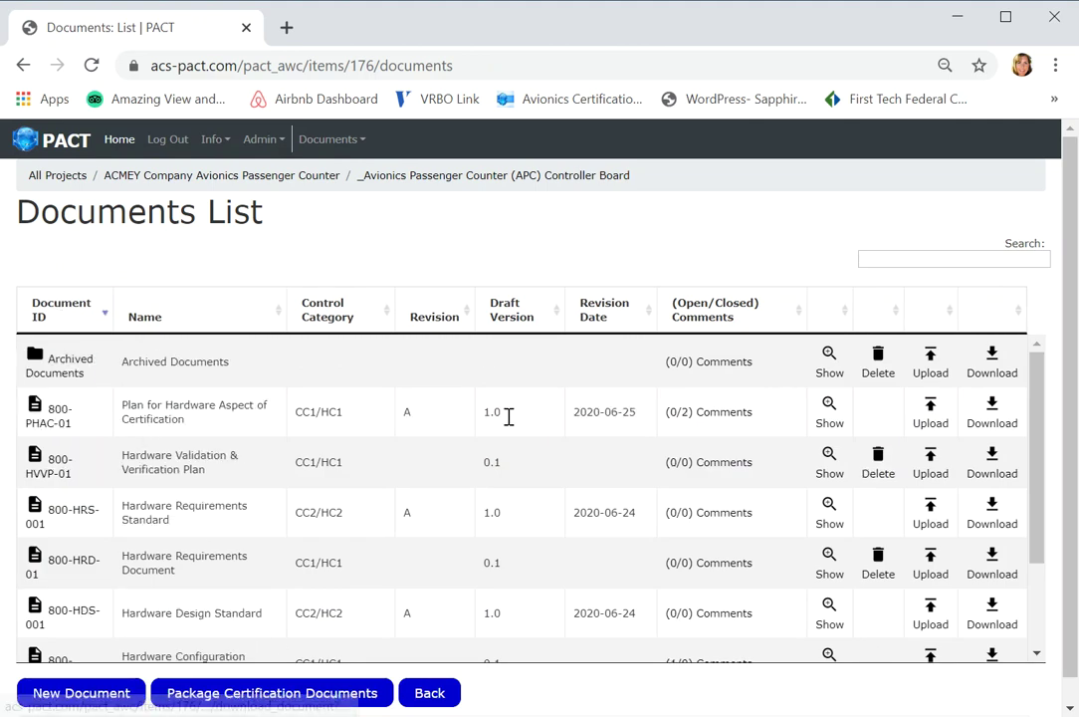
pyautogui.click(931, 418)
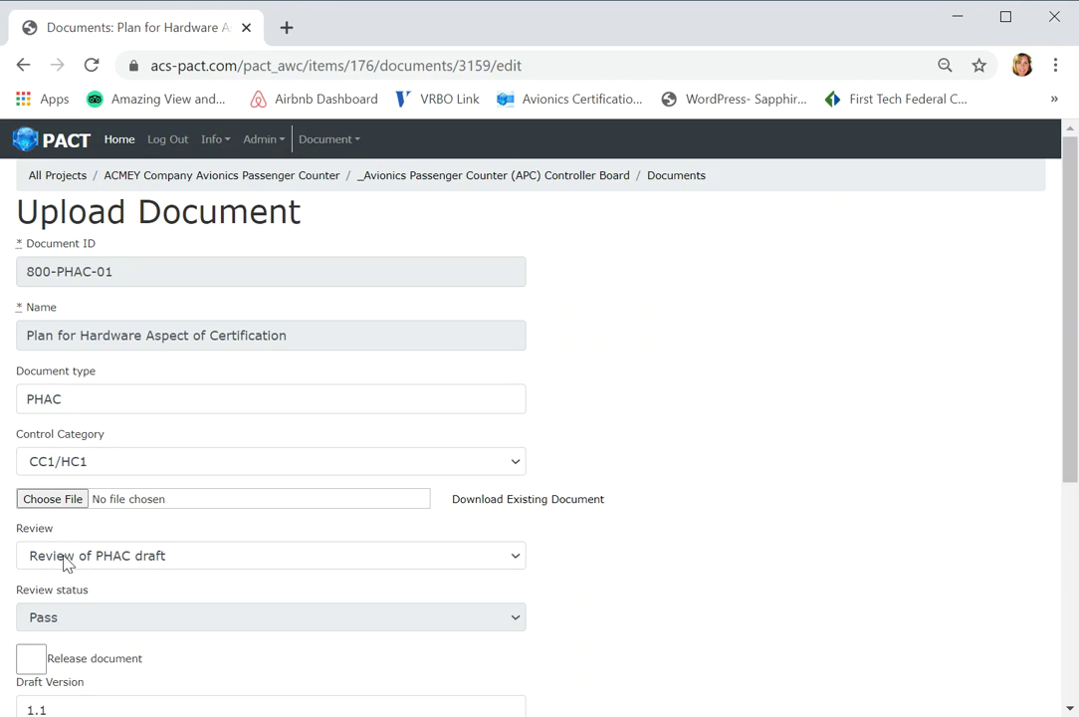
# Examine the upload form's review, release, draft version and revision fields, and return to the documents list without uploading
pyautogui.moveTo(1074, 431); pyautogui.dragTo(1070, 513)
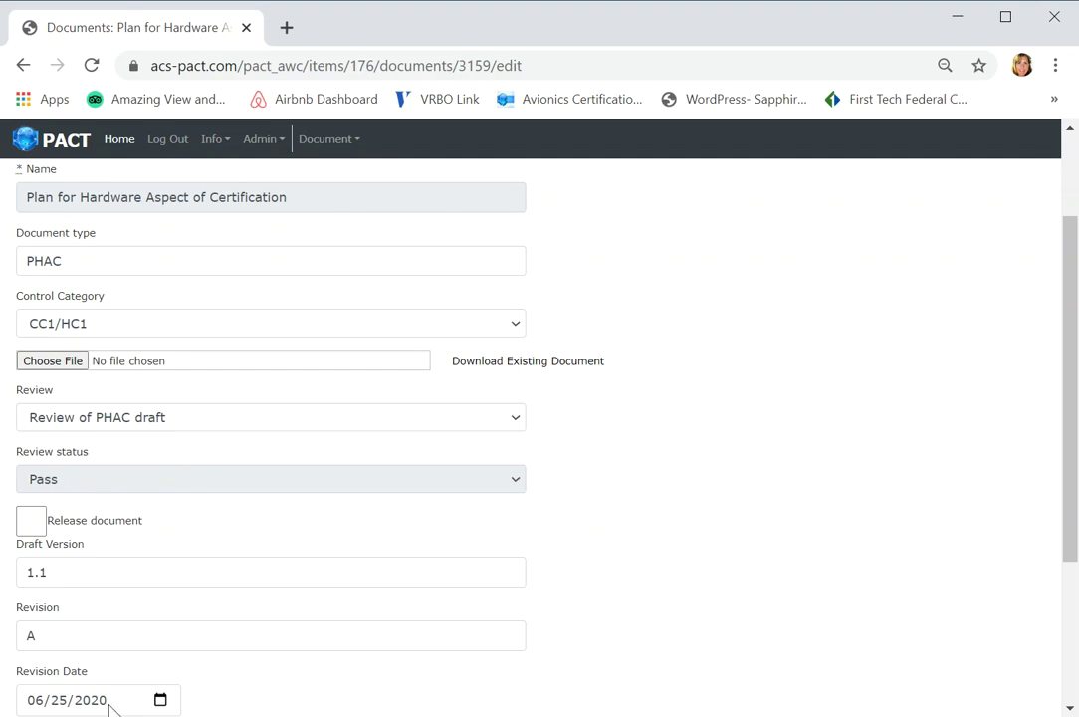
pyautogui.moveTo(1071, 545); pyautogui.dragTo(1071, 696)
pyautogui.click(418, 661)
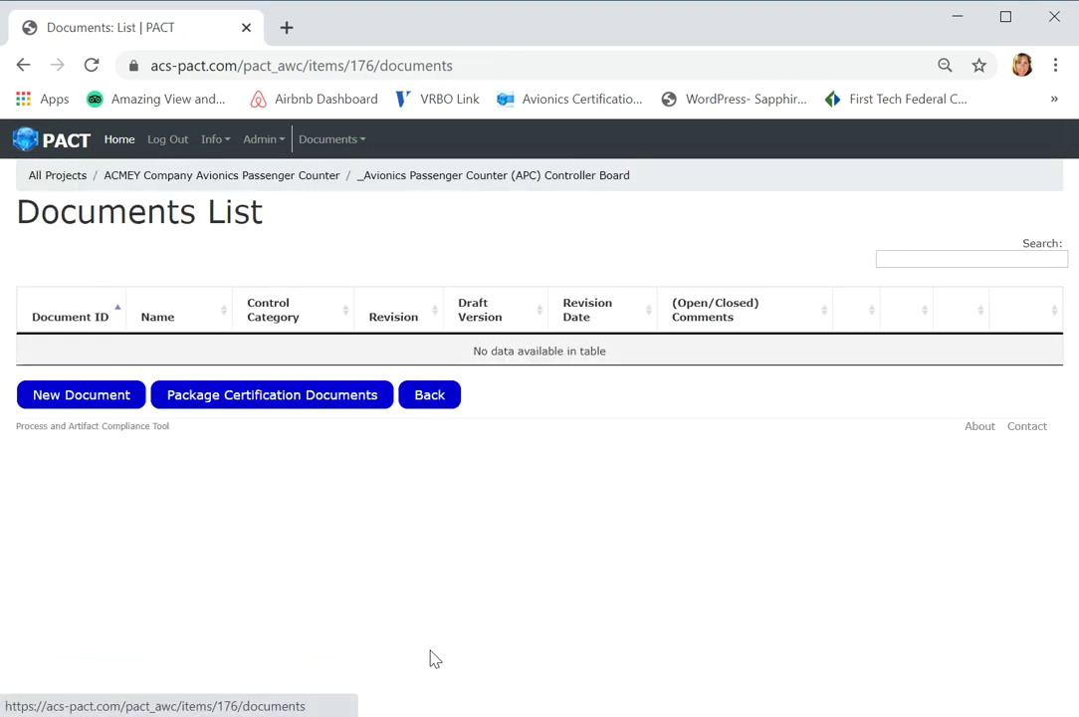
# Look through the documents list down to the Archived Documents entry at its end
pyautogui.tripleClick(43, 367)
pyautogui.click(102, 385)
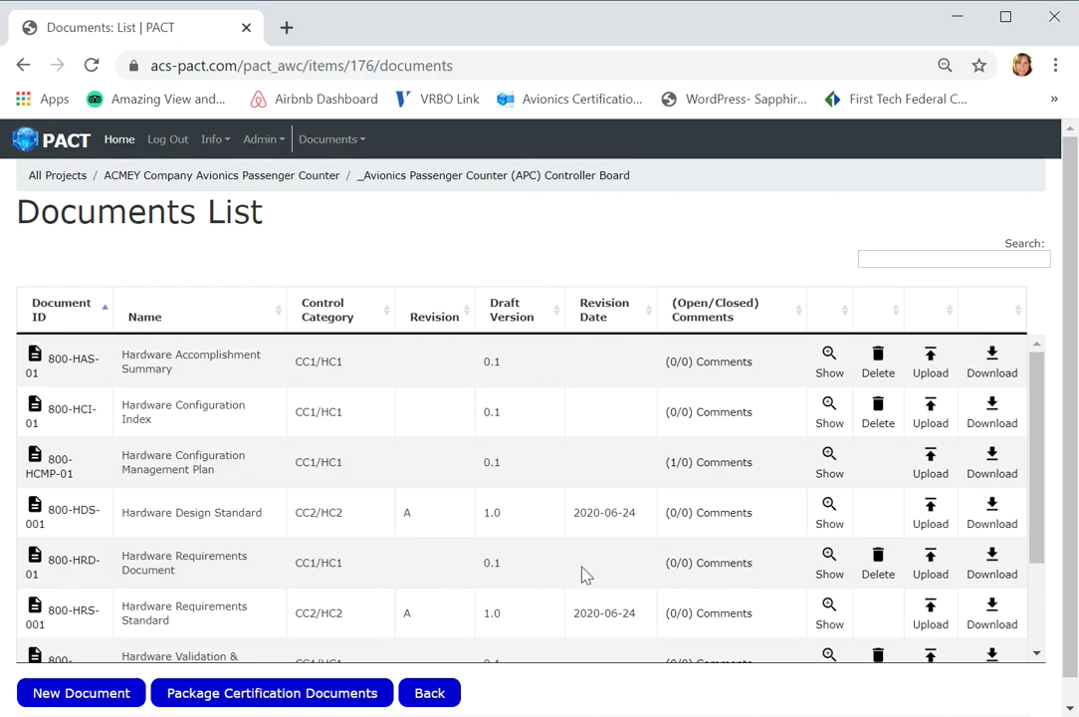
pyautogui.moveTo(1035, 530); pyautogui.dragTo(1007, 644)
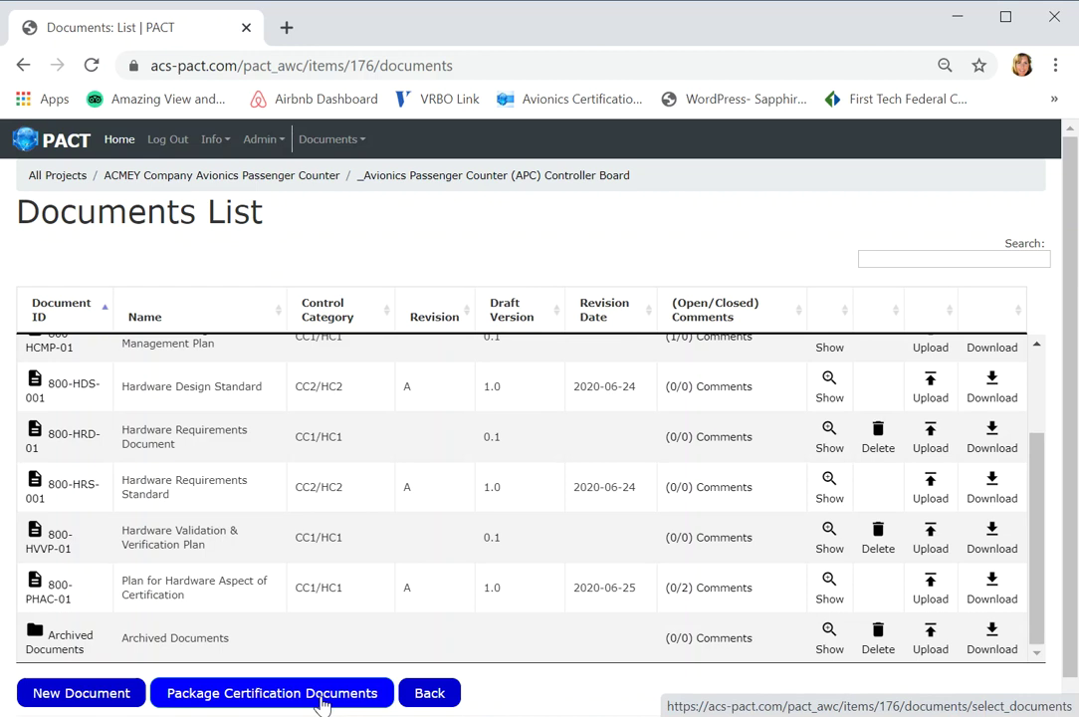
# Create a certification package containing all the controller board documents, using the filename _Avionics Passenger Counter (APC) Controller Board-documents.zip
pyautogui.click(322, 703)
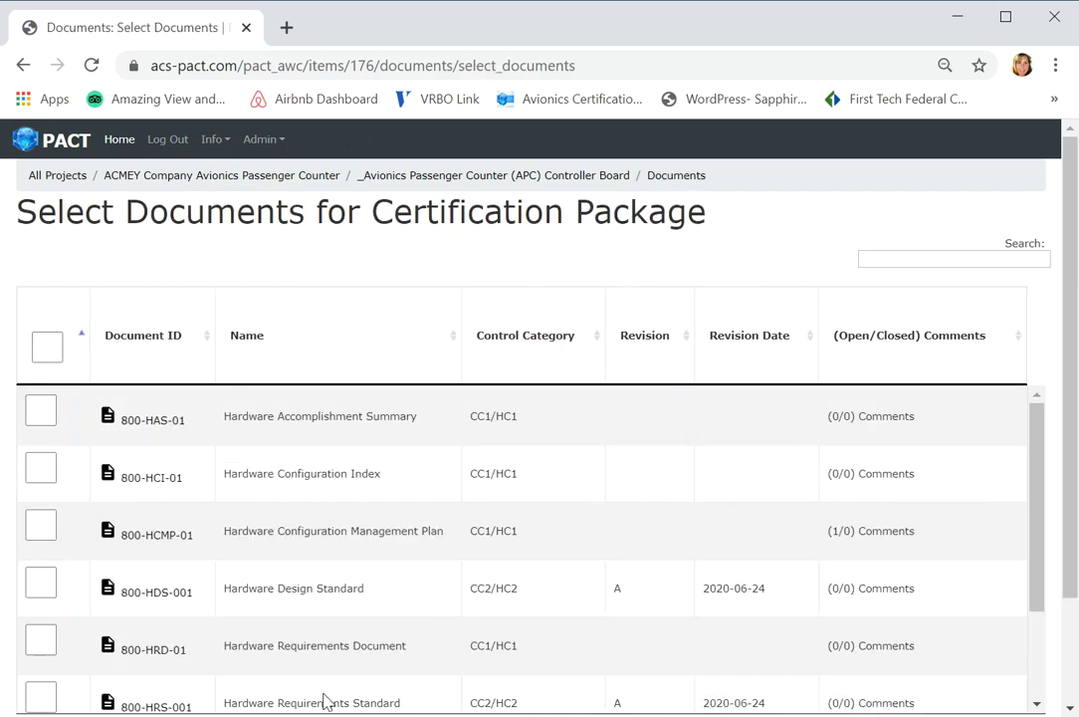
pyautogui.click(46, 347)
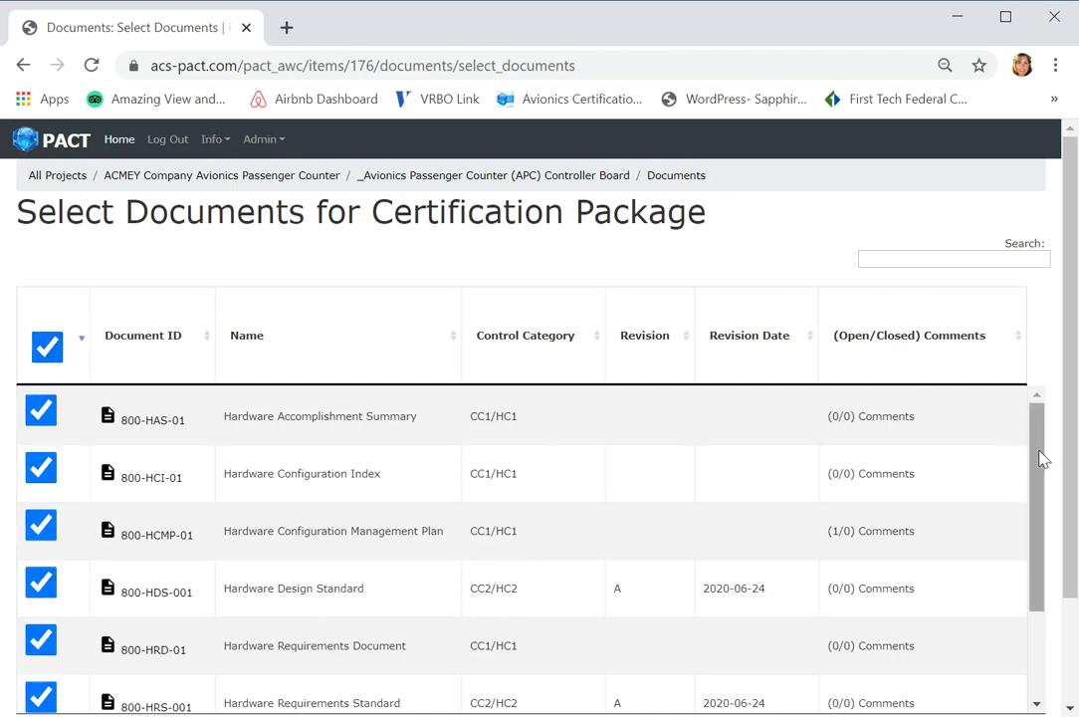
pyautogui.moveTo(1040, 498); pyautogui.dragTo(1058, 617)
pyautogui.scroll(-2, 1060, 592)
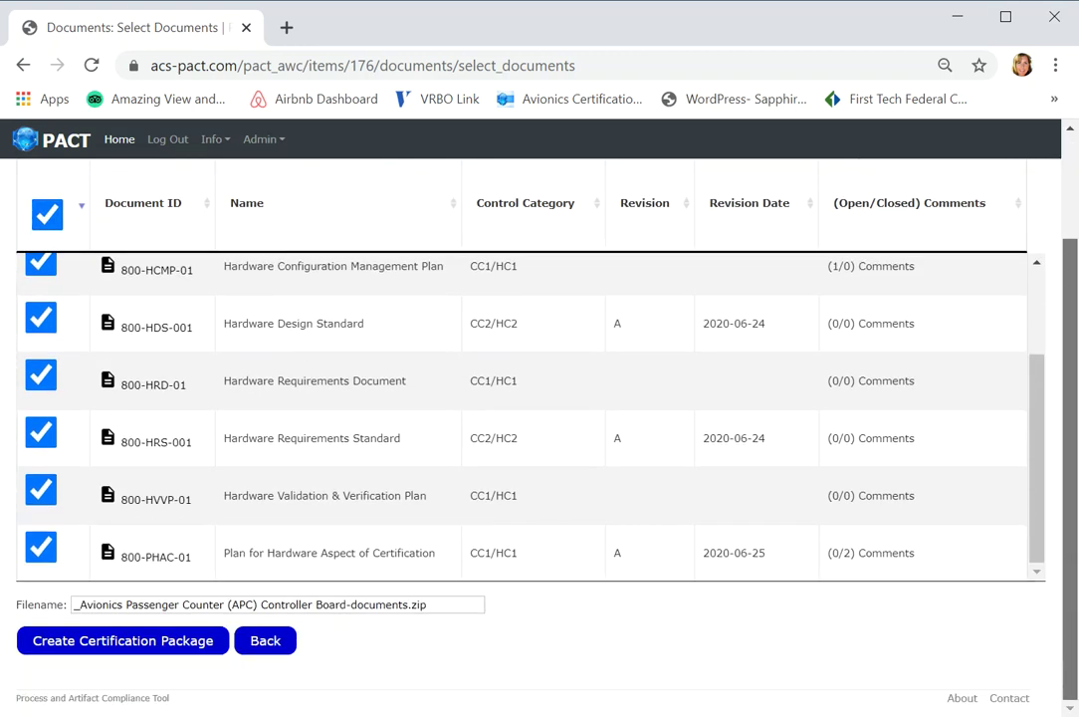
pyautogui.click(151, 642)
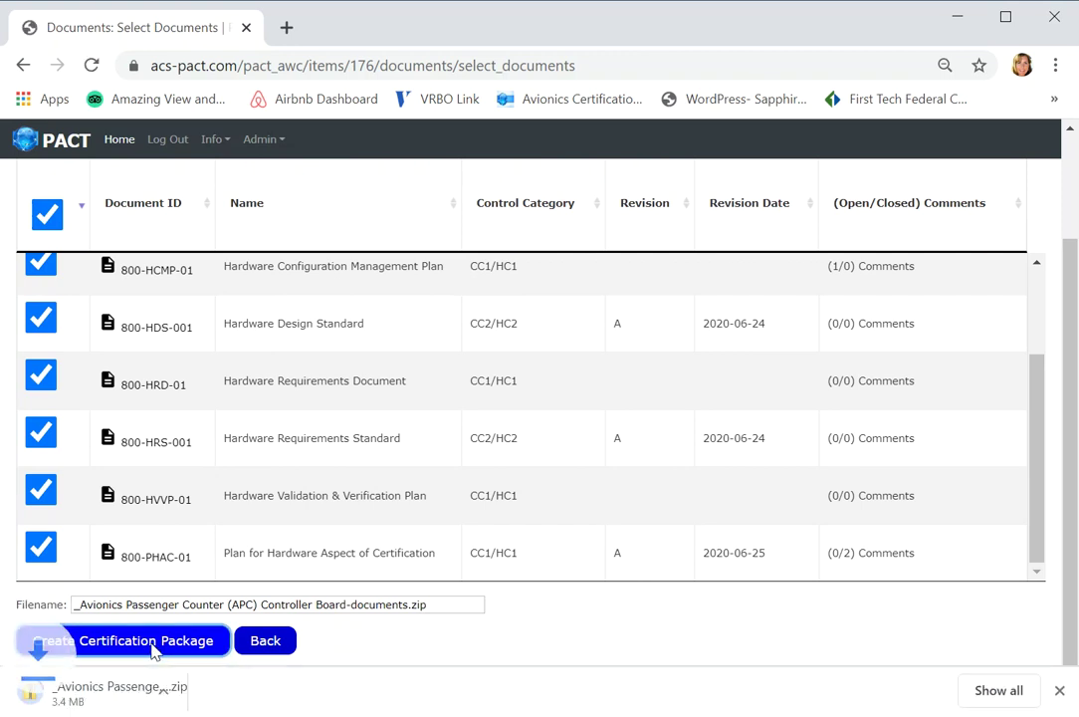
# Open the downloaded certification package, examine the document files inside it, and minimise its window
pyautogui.rightClick(107, 705)
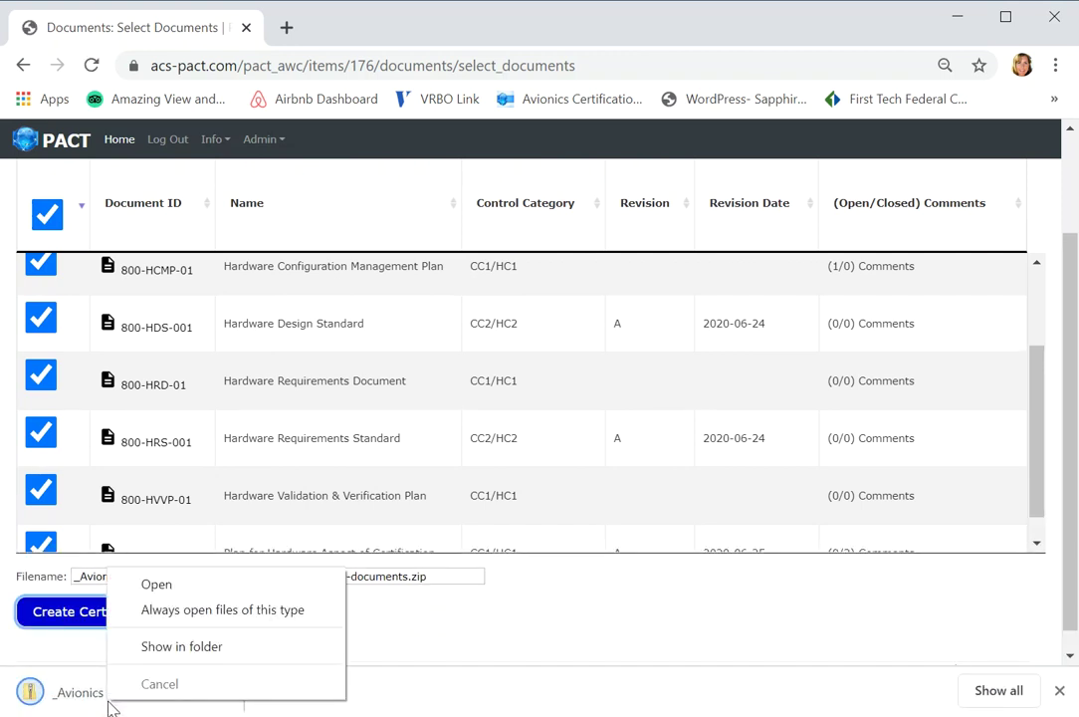
pyautogui.click(188, 586)
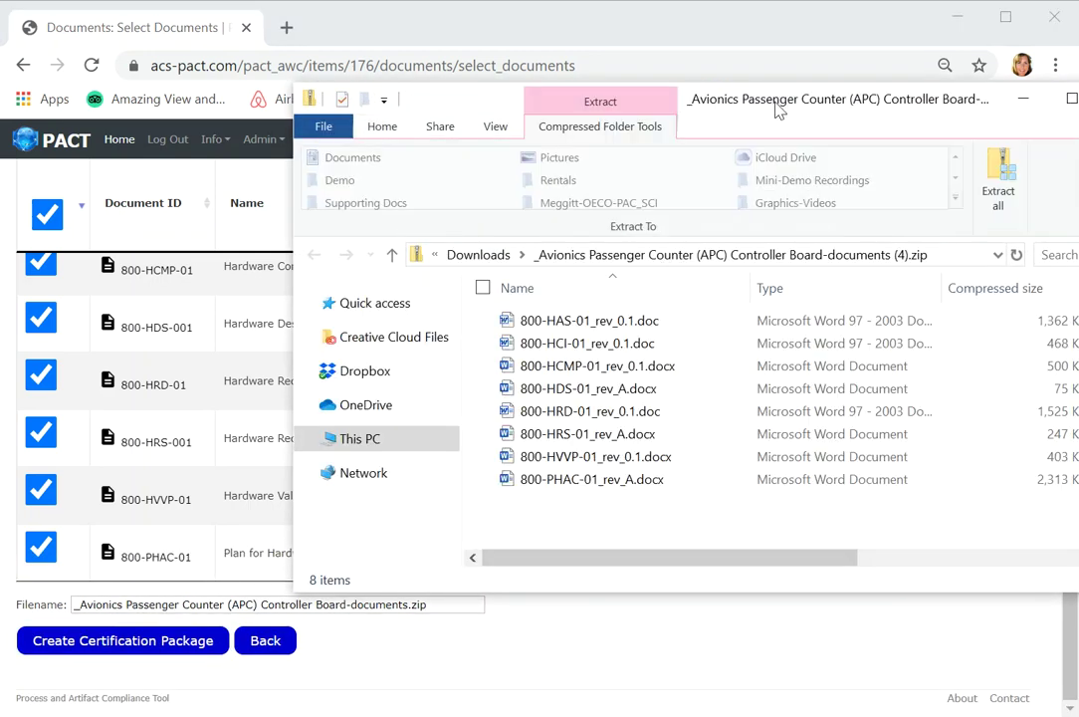
pyautogui.moveTo(777, 104); pyautogui.dragTo(607, 93)
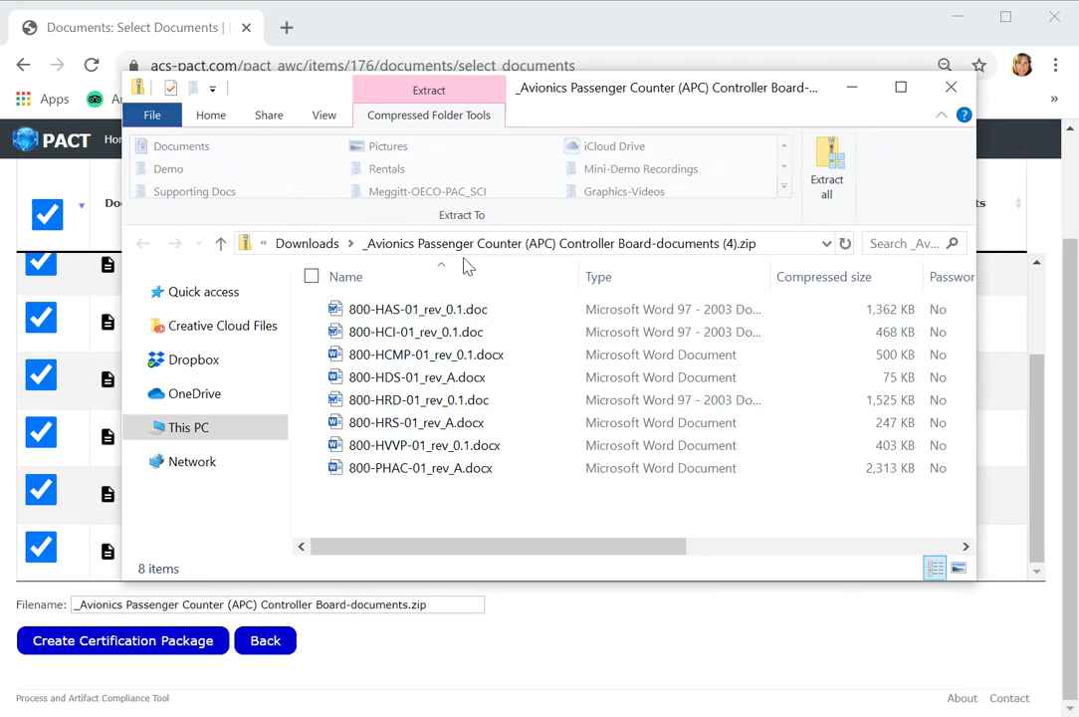
pyautogui.click(852, 88)
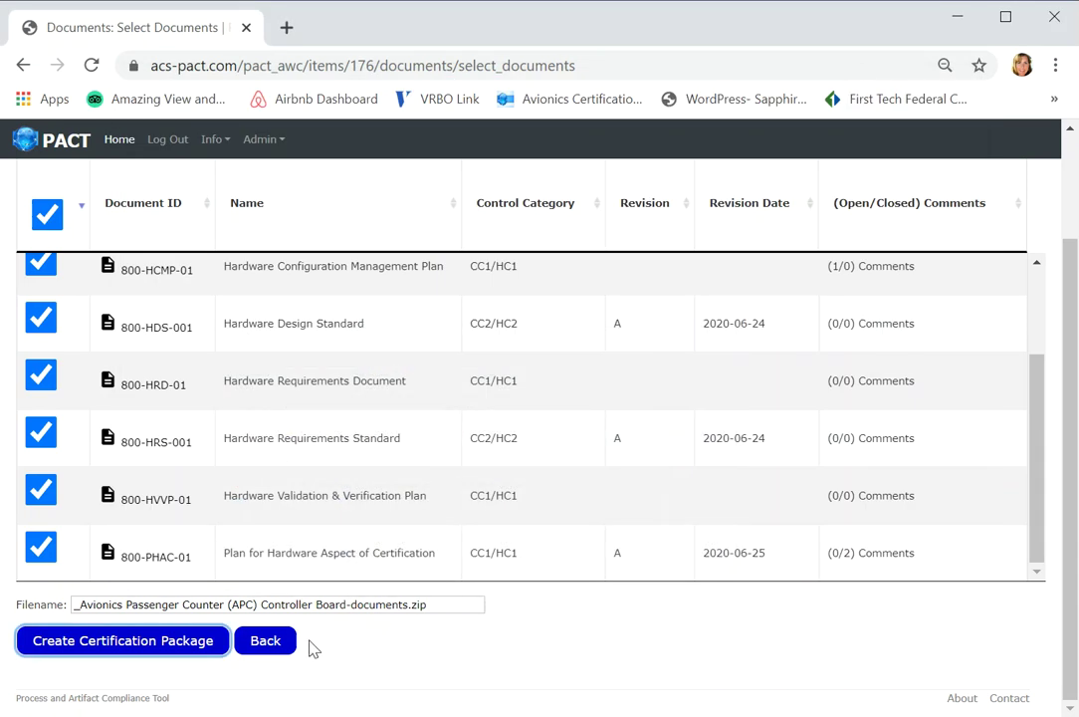
# Leave the certification package selection and return through the documents list to the project's Hardware/Software Items List
pyautogui.click(277, 645)
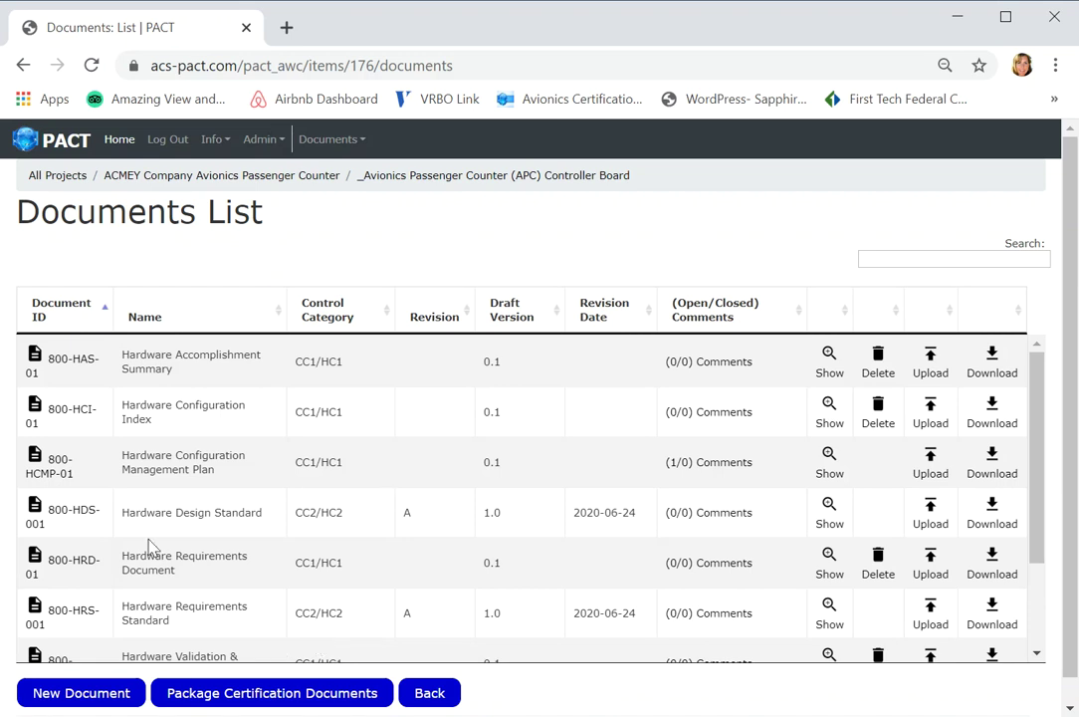
pyautogui.click(443, 697)
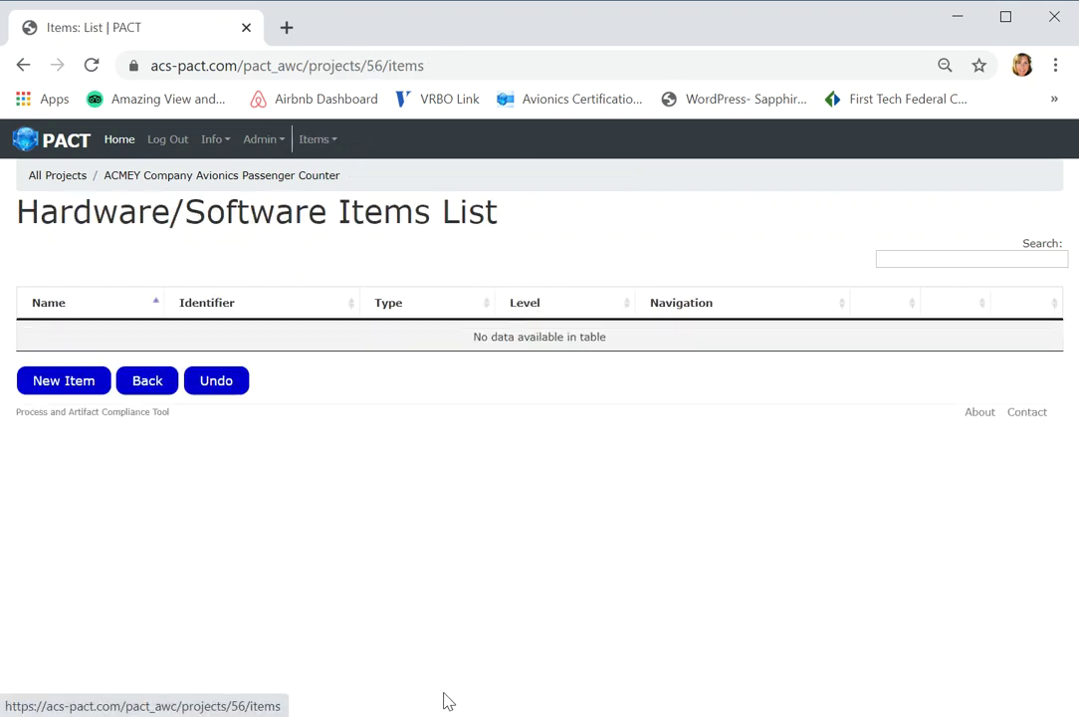